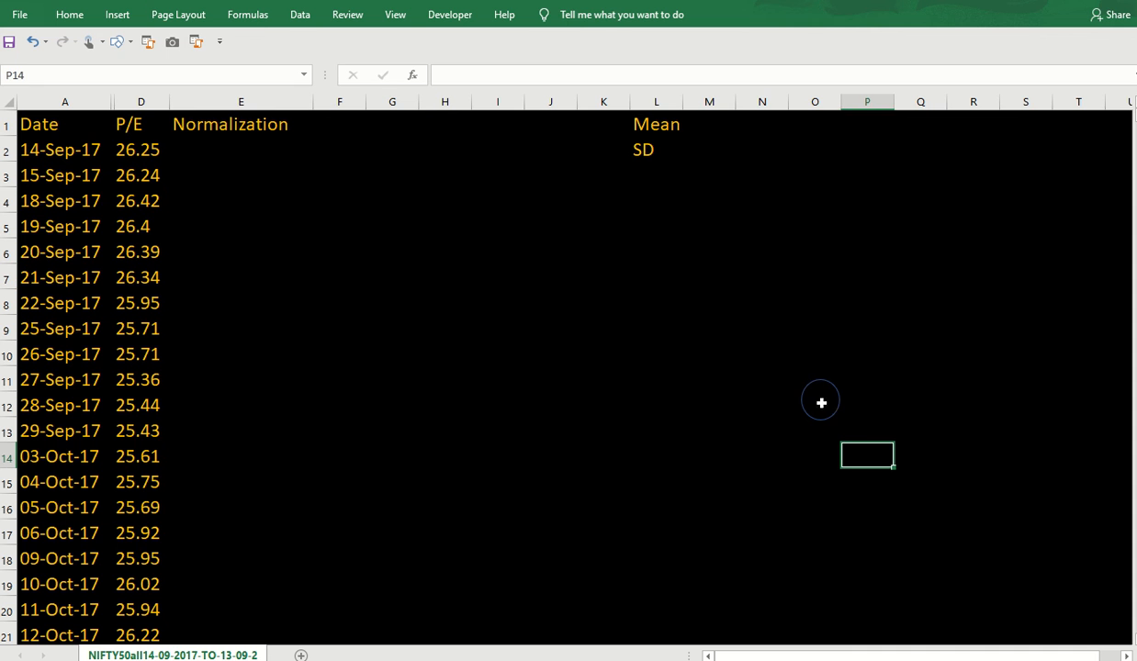
{"action": "left_click", "coordinate": [818, 381]}
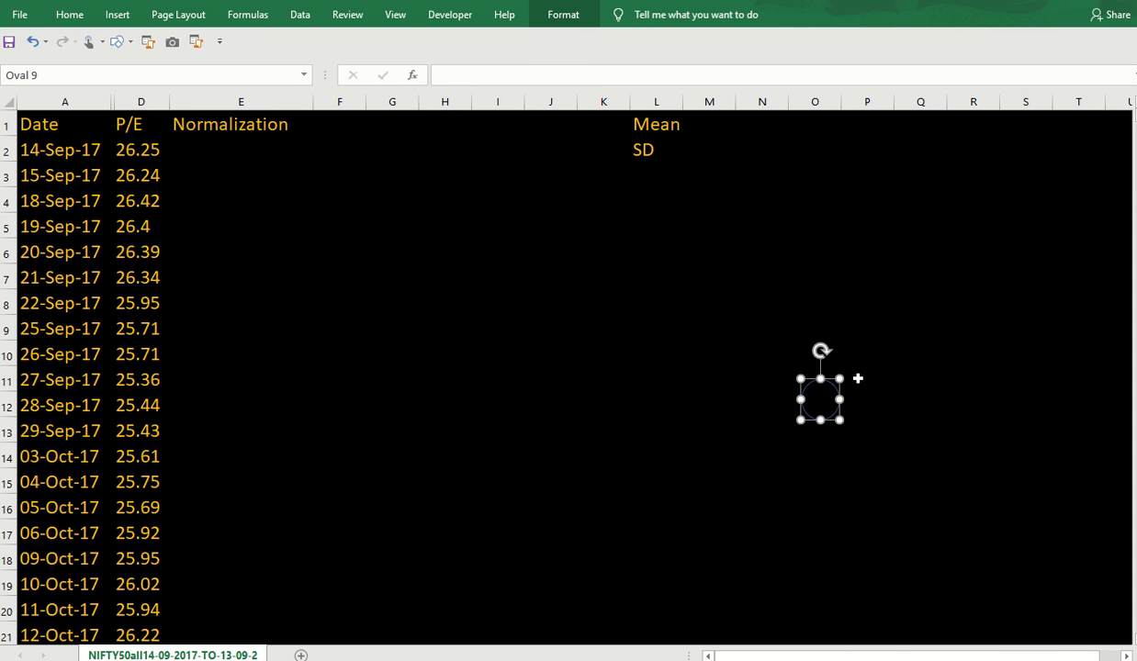
{"action": "key", "text": "Delete"}
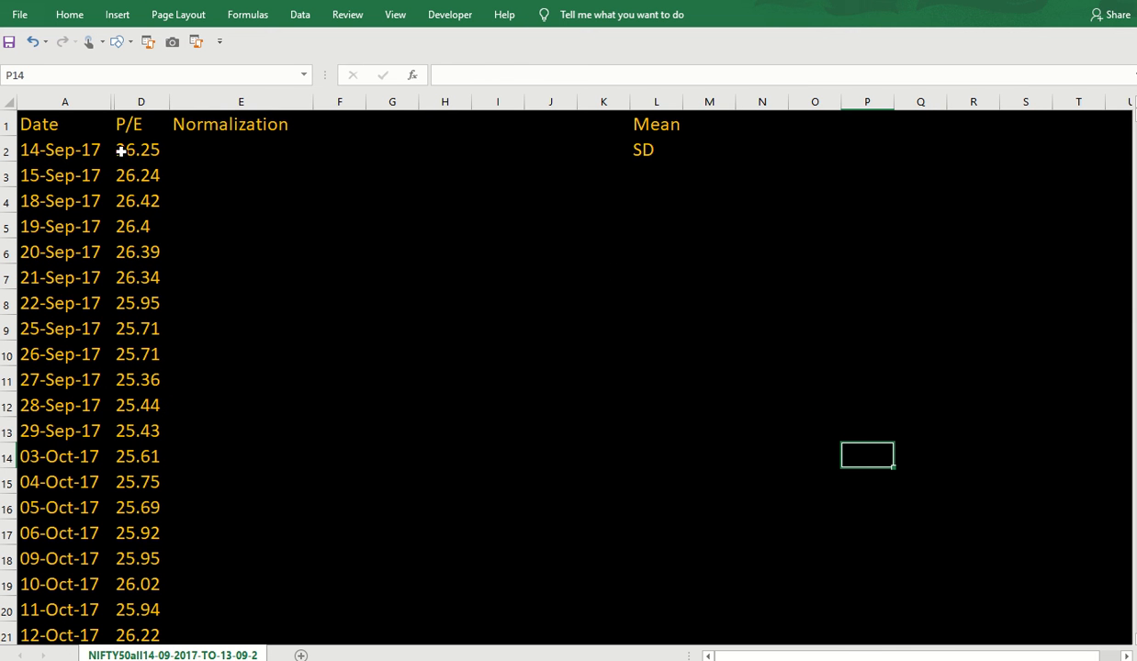
{"action": "left_click", "coordinate": [68, 150]}
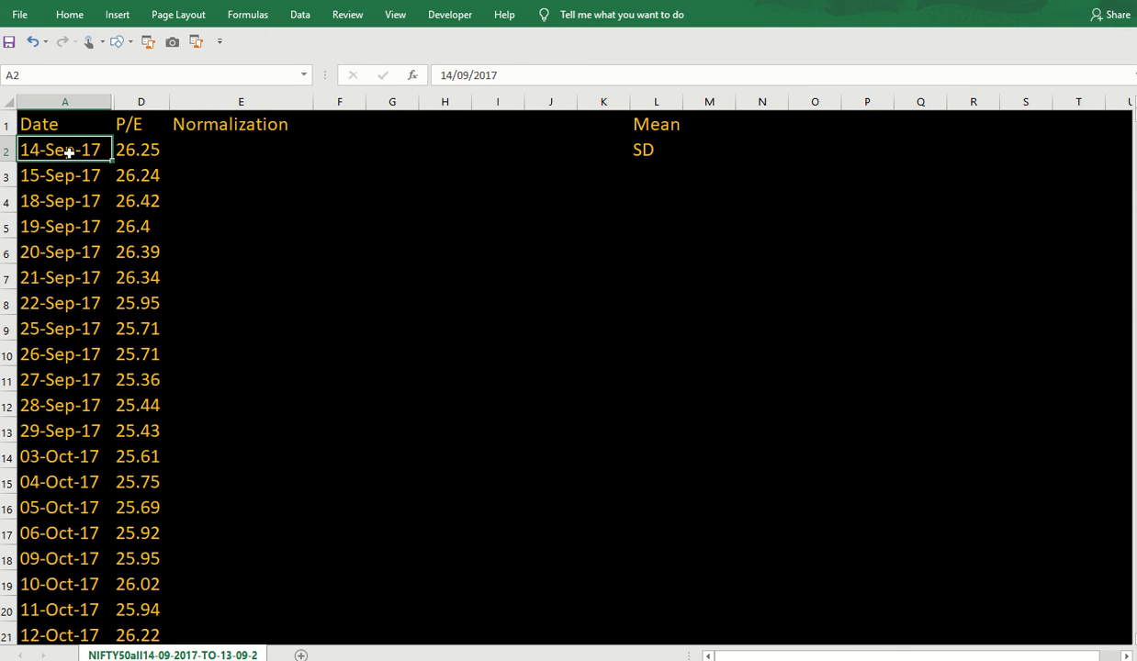
{"action": "left_click", "coordinate": [142, 101]}
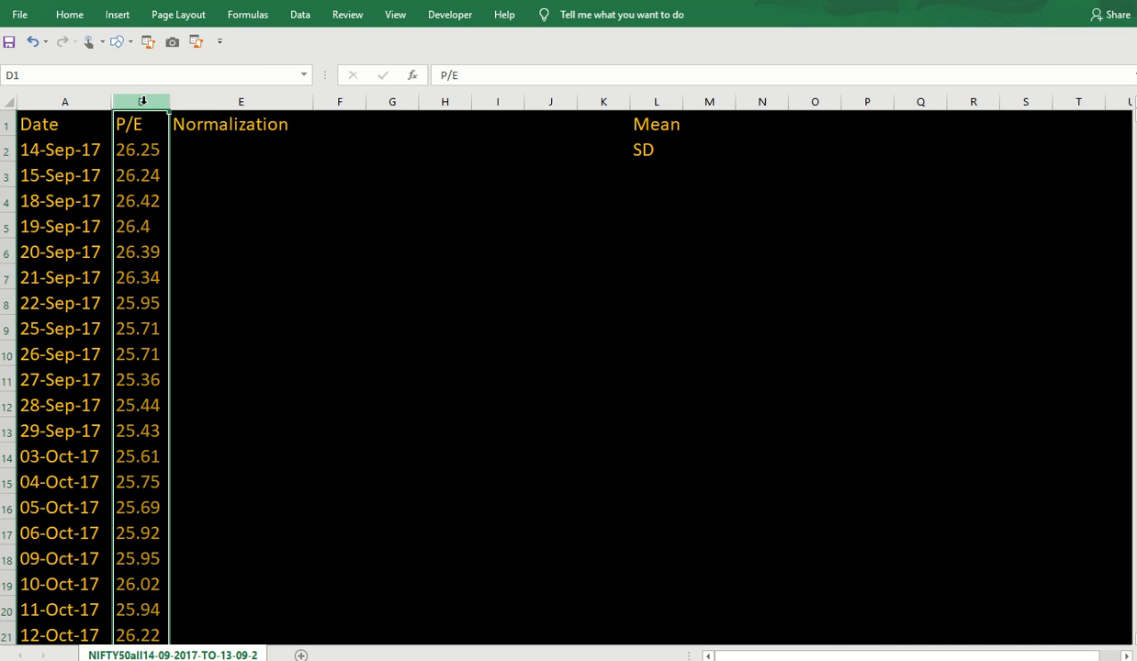
{"action": "left_click", "coordinate": [70, 149]}
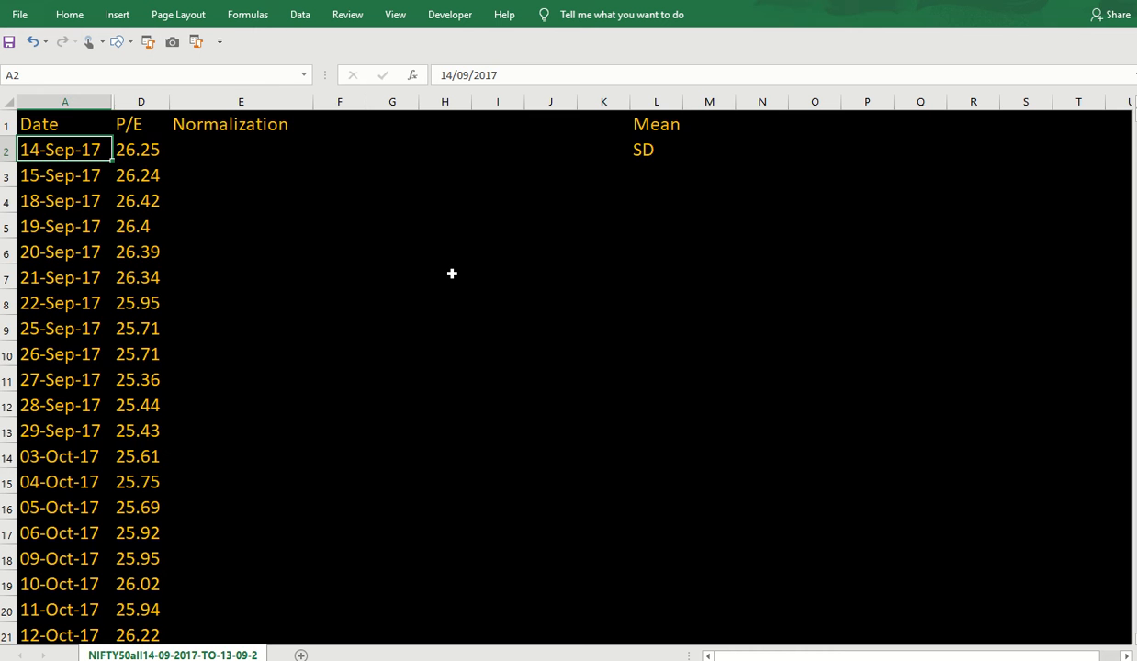
{"action": "key", "text": "ctrl+shift+Down"}
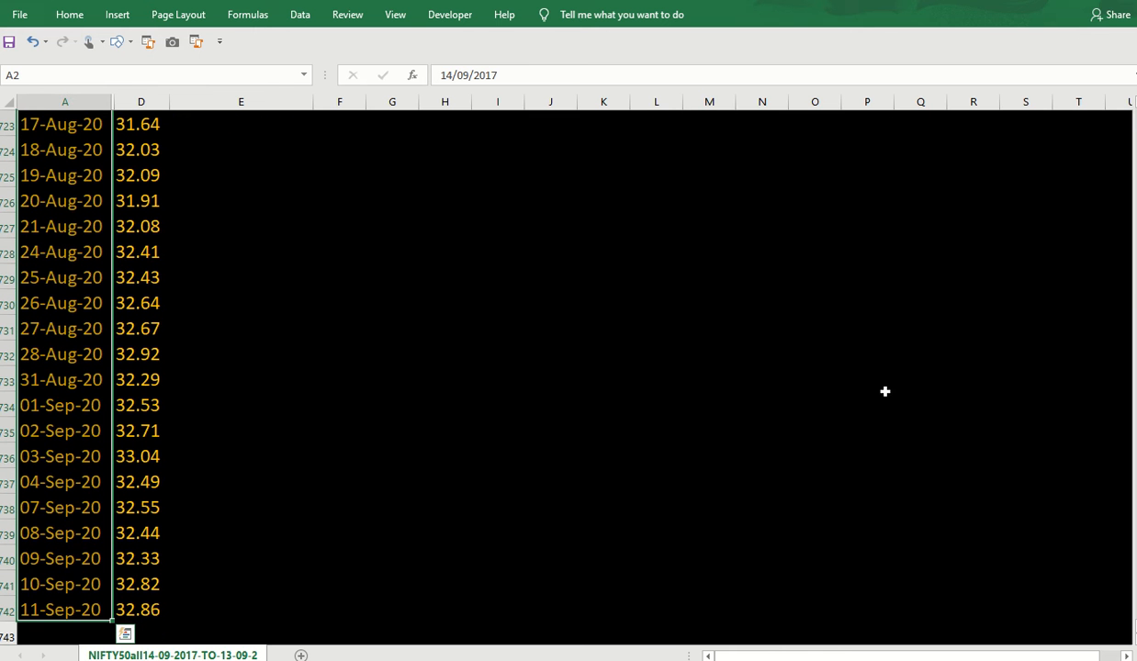
{"action": "scroll", "coordinate": [662, 326], "scroll_direction": "up", "scroll_amount": 20}
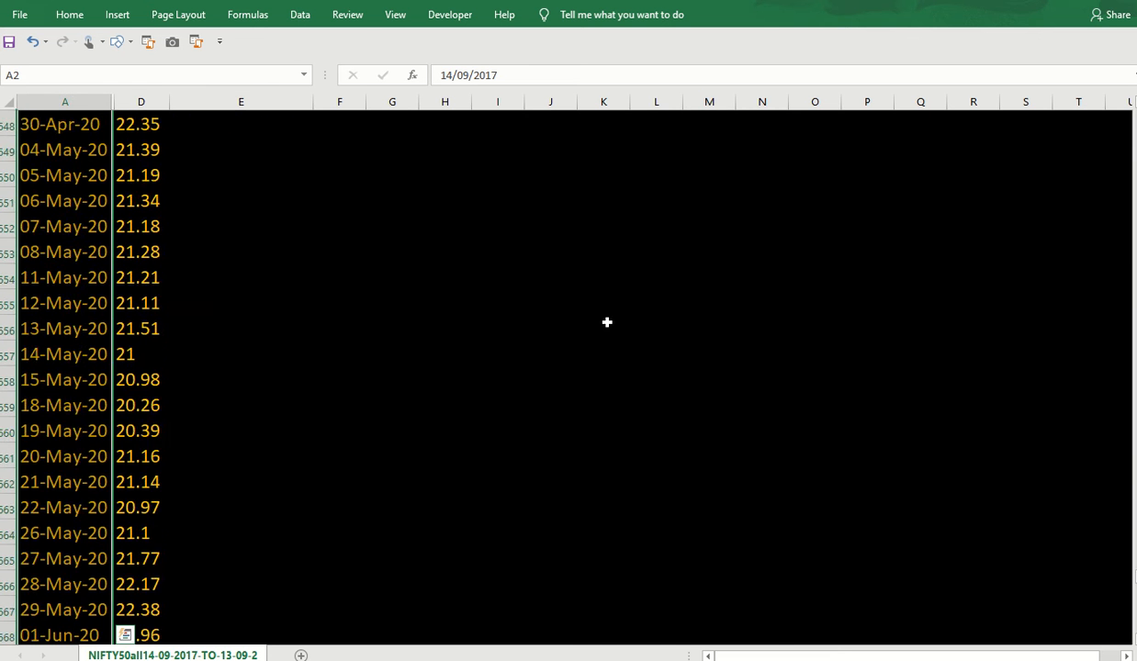
{"action": "scroll", "coordinate": [601, 320], "scroll_direction": "up", "scroll_amount": 20}
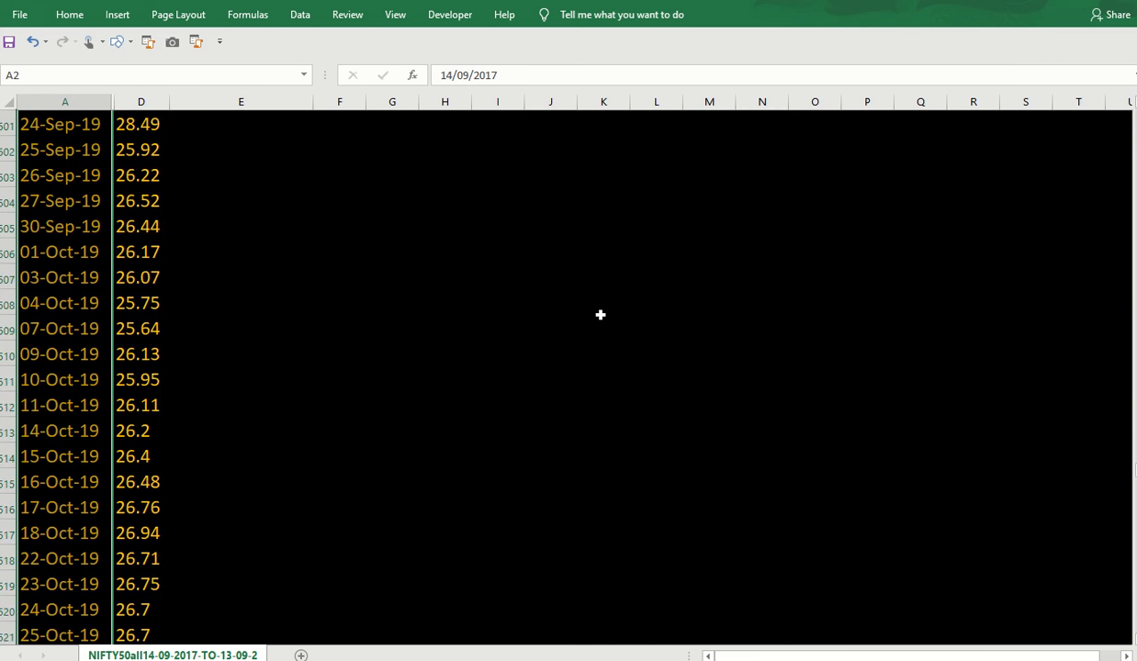
{"action": "scroll", "coordinate": [598, 314], "scroll_direction": "up", "scroll_amount": 20}
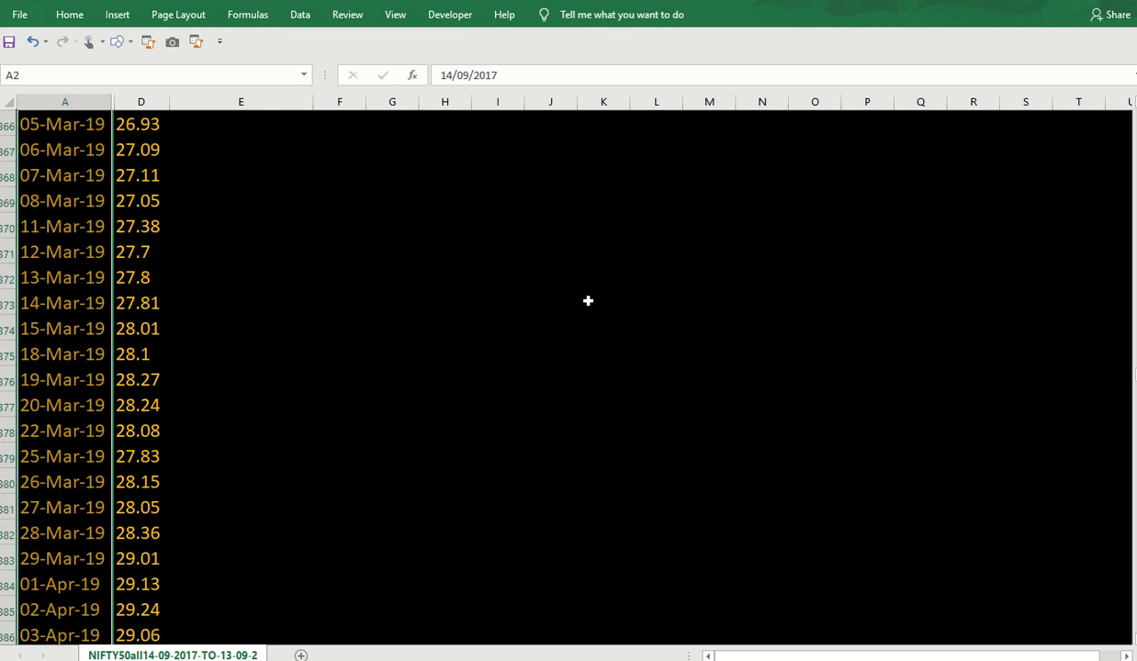
{"action": "scroll", "coordinate": [582, 300], "scroll_direction": "up", "scroll_amount": 20}
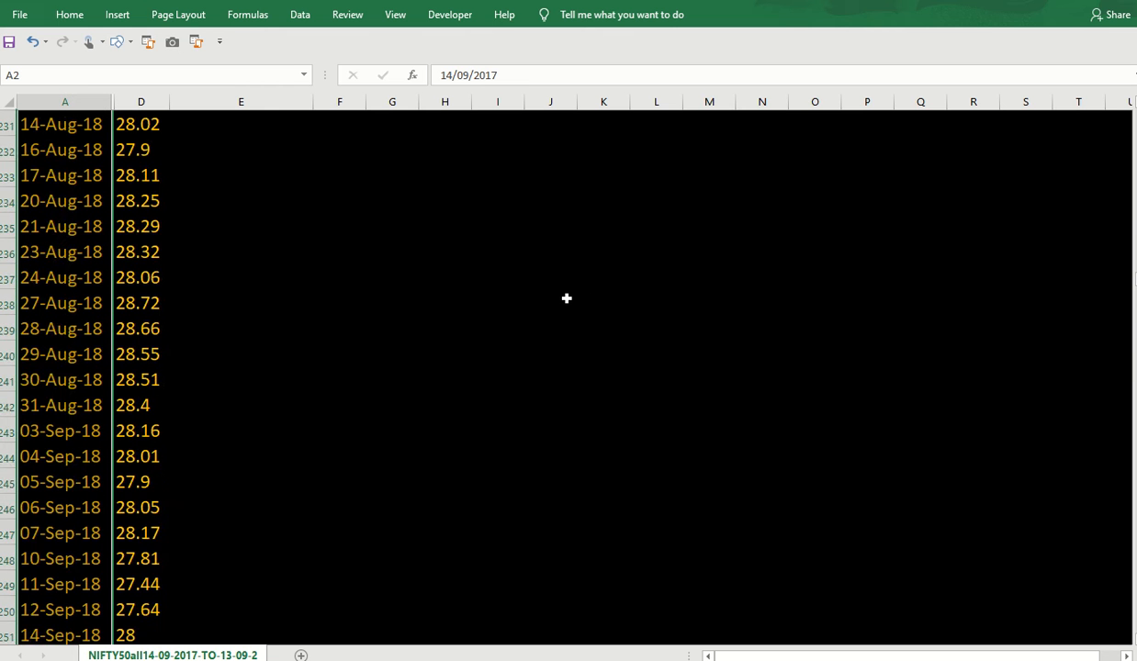
{"action": "scroll", "coordinate": [566, 298], "scroll_direction": "up", "scroll_amount": 20}
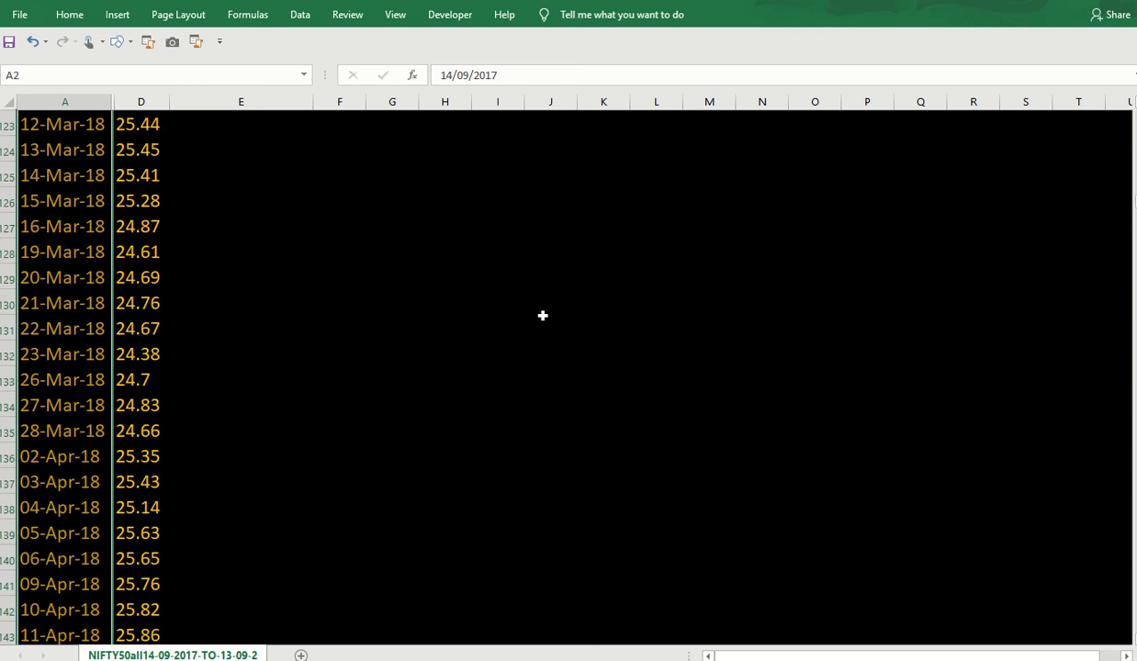
{"action": "scroll", "coordinate": [541, 314], "scroll_direction": "up", "scroll_amount": 20}
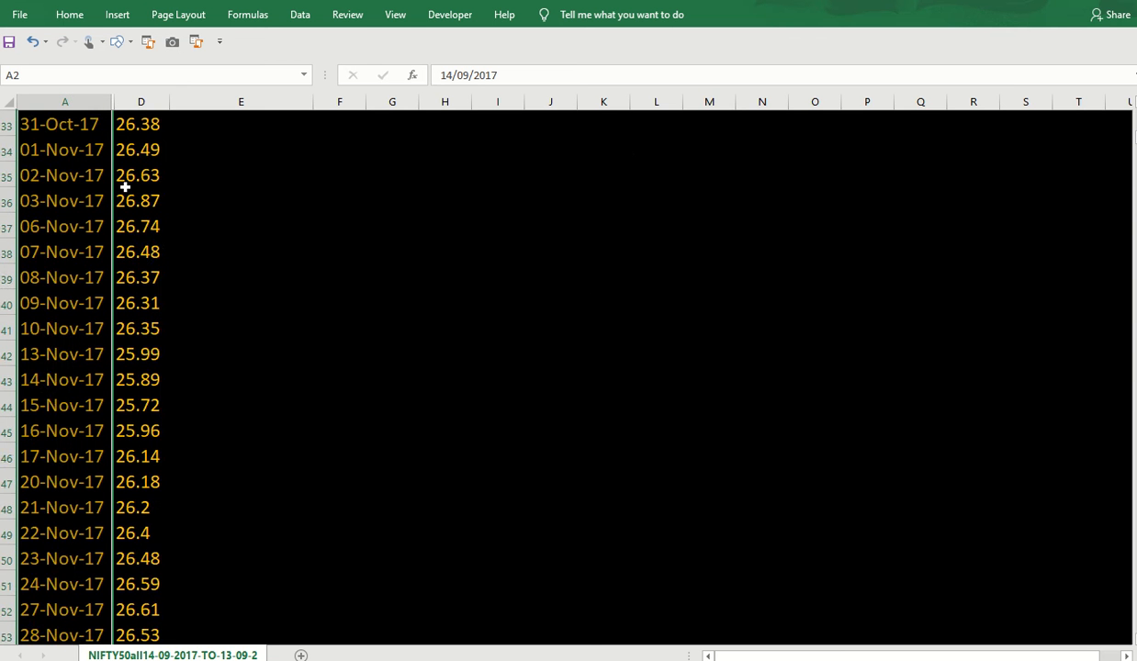
Enter =AVERAGE(D:D) in M1 beside Mean, giving a P/E mean of 26.7.
{"action": "left_click", "coordinate": [147, 151]}
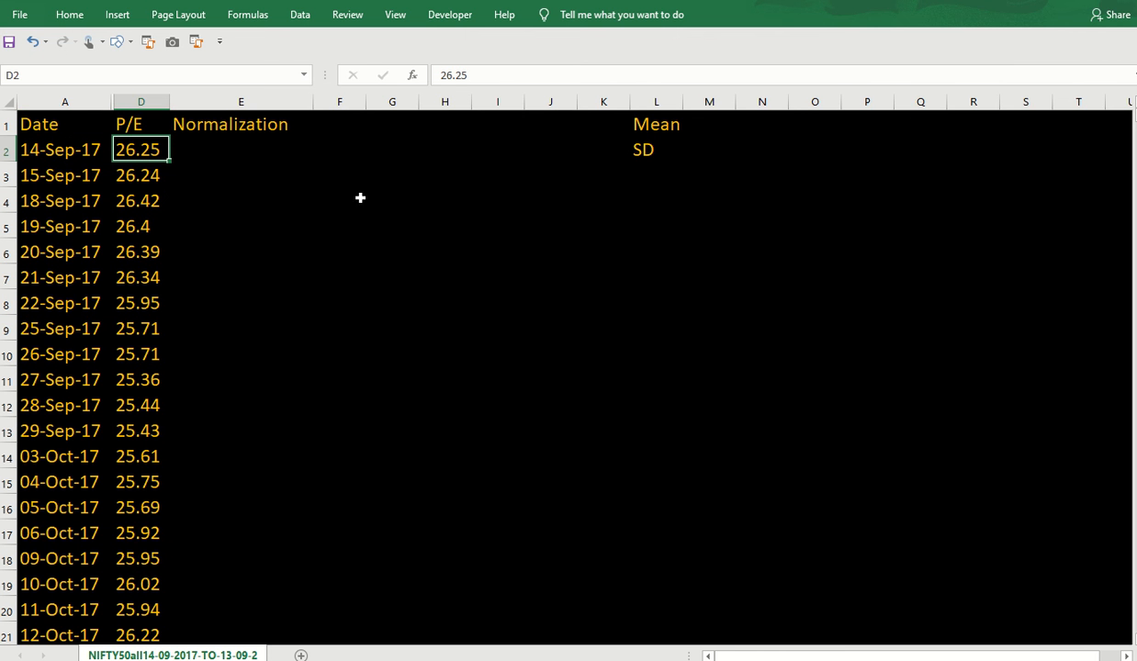
{"action": "left_click", "coordinate": [657, 123]}
{"action": "left_click", "coordinate": [712, 122]}
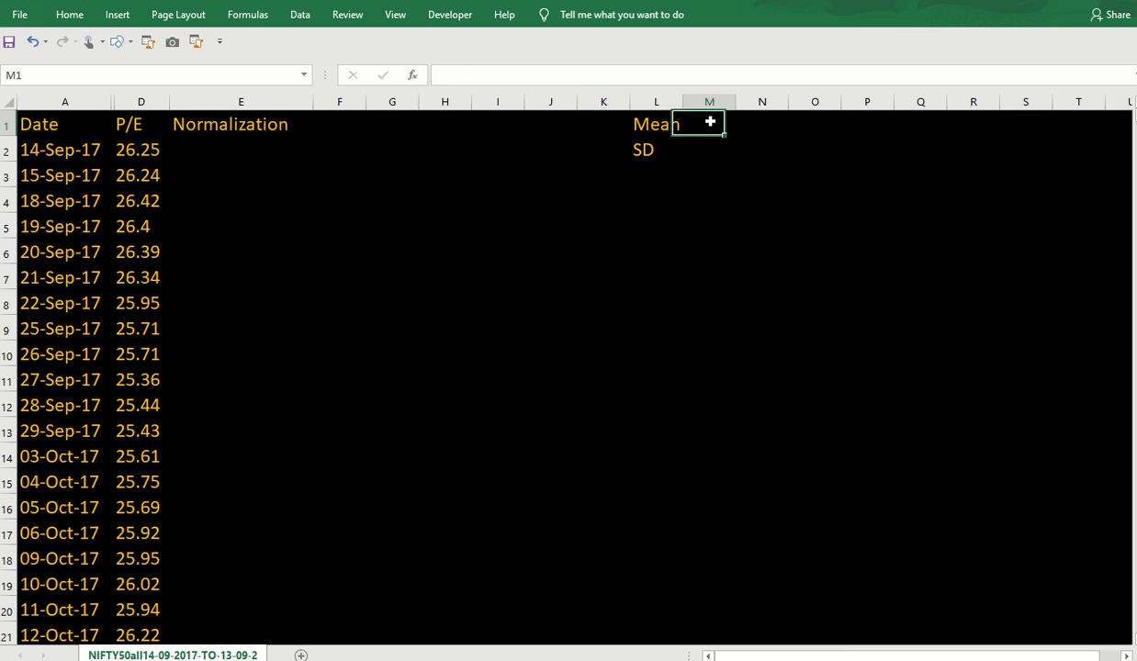
{"action": "type", "text": "=aver"}
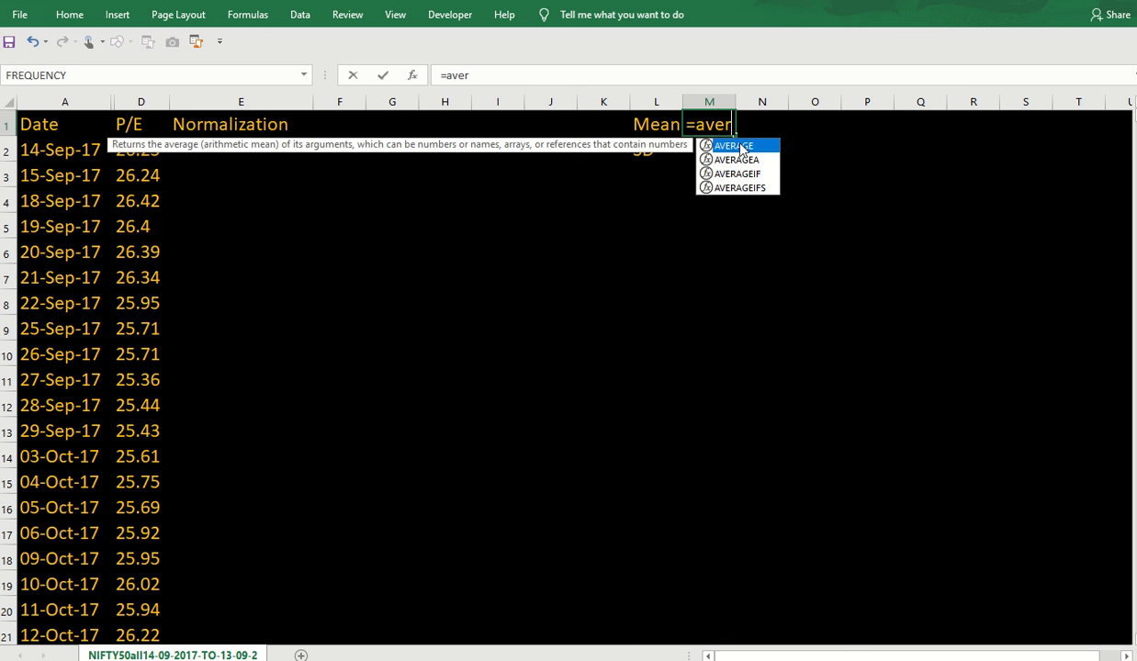
{"action": "double_click", "coordinate": [718, 145]}
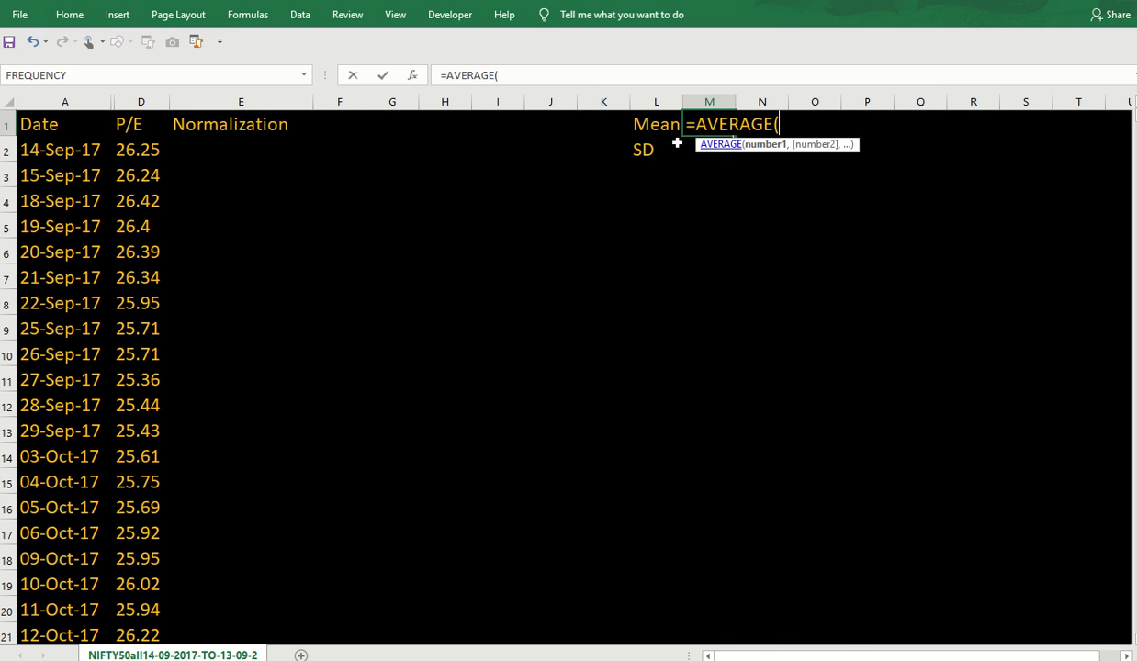
{"action": "left_click", "coordinate": [143, 99]}
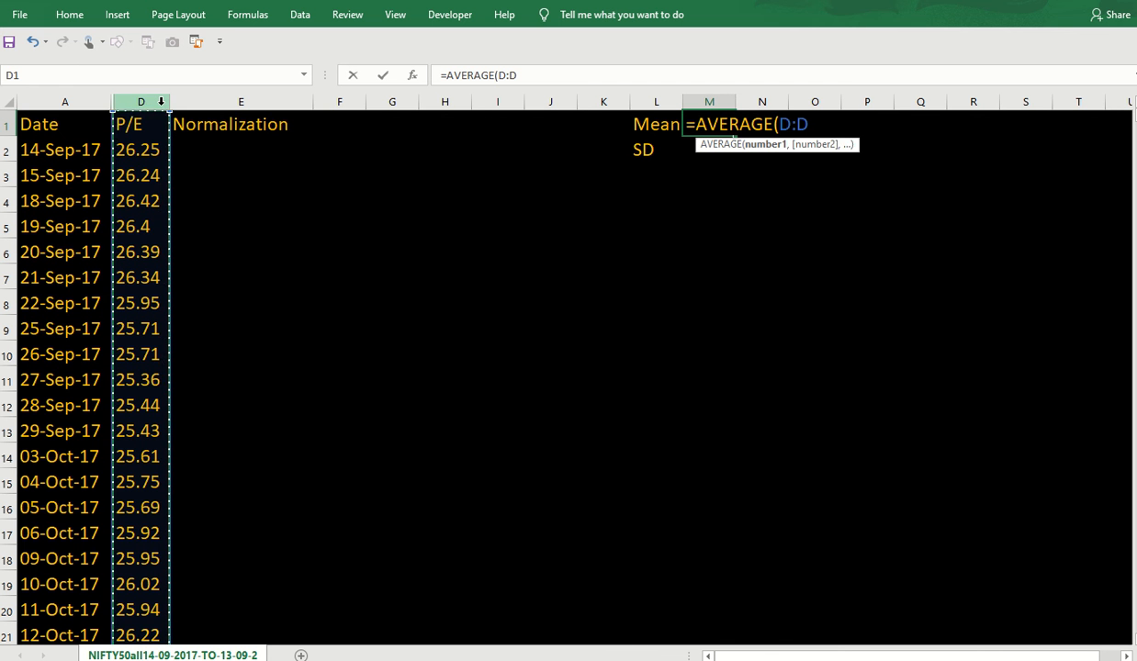
{"action": "key", "text": "Return"}
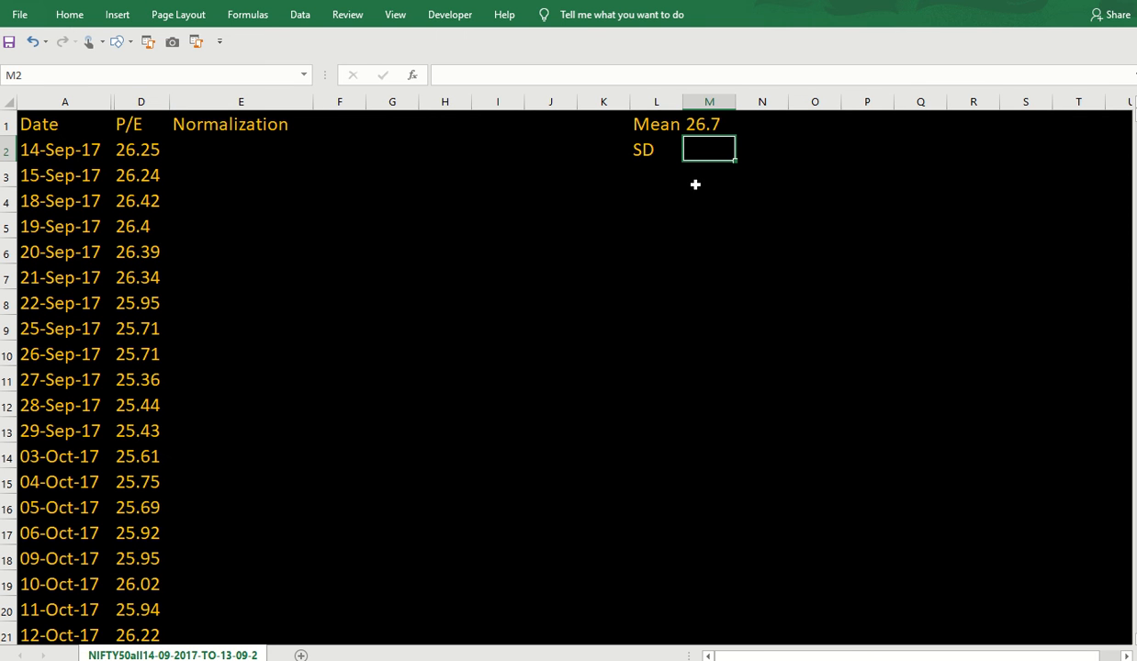
Enter =STDEV.P(D:D) in M2 beside SD, giving 2.34.
{"action": "type", "text": "="}
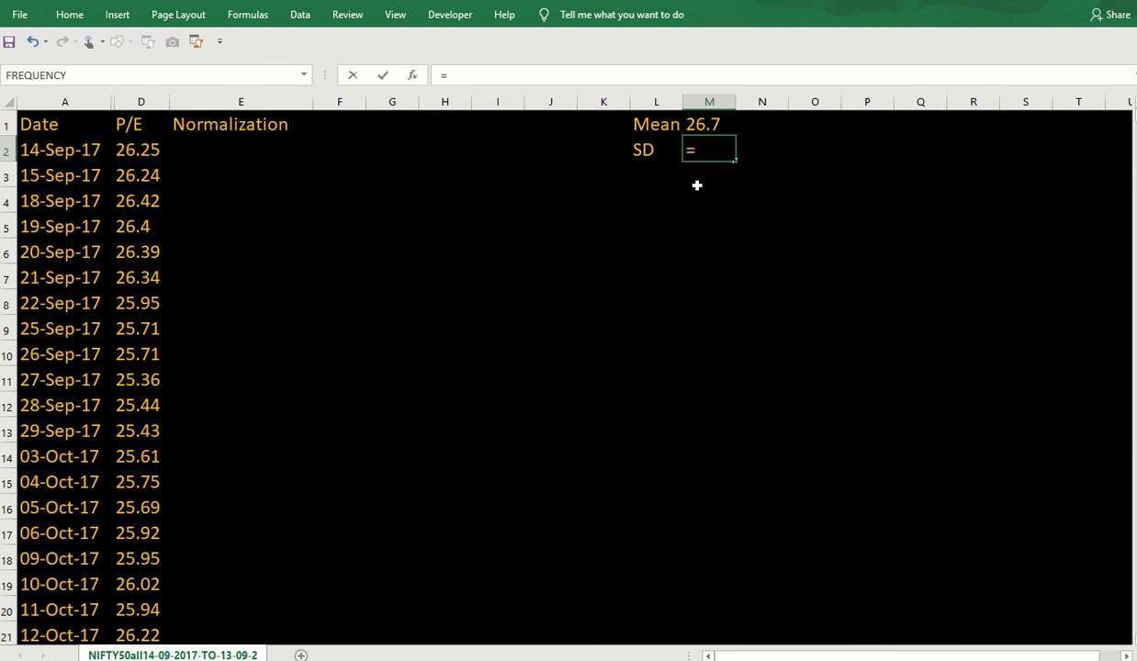
{"action": "type", "text": "std"}
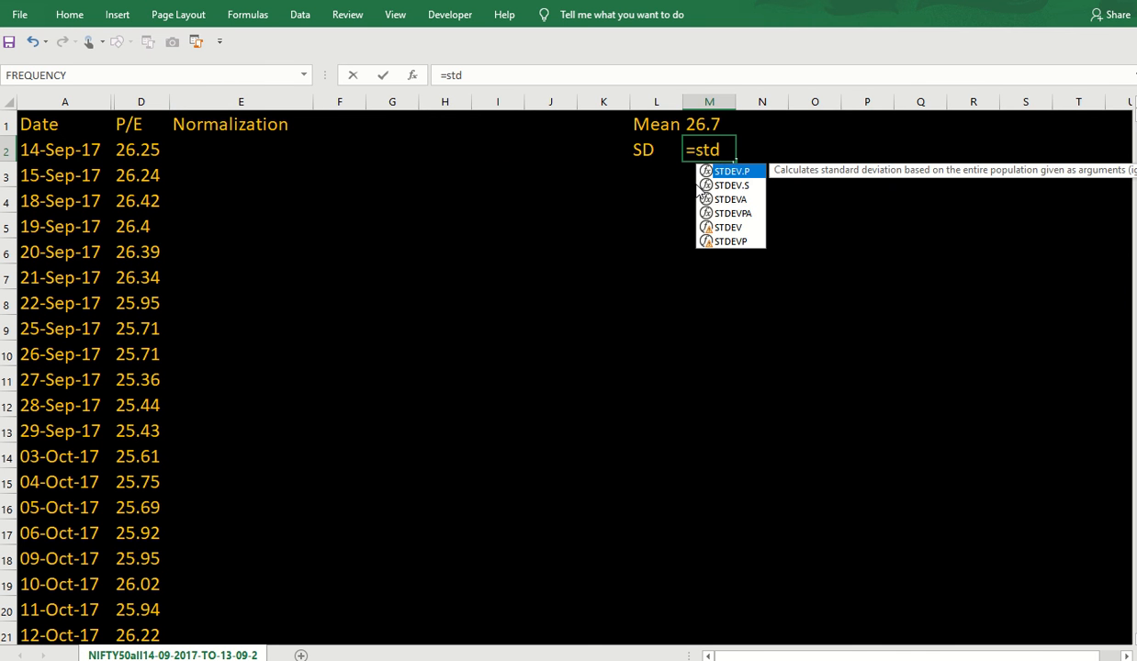
{"action": "double_click", "coordinate": [753, 171]}
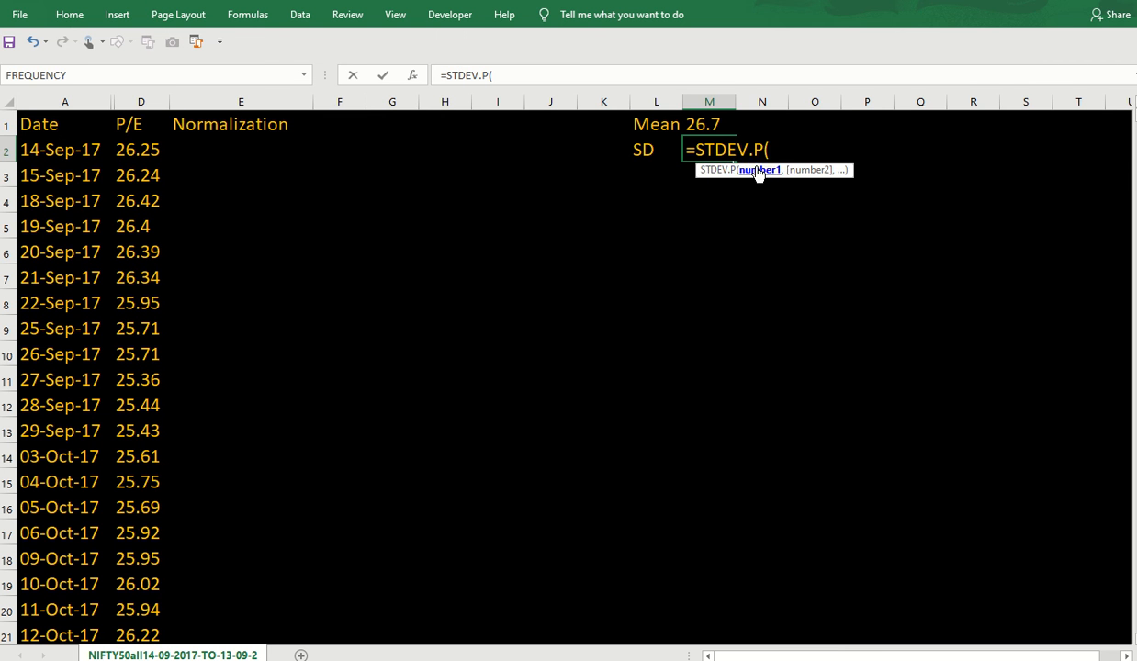
{"action": "left_click", "coordinate": [142, 101]}
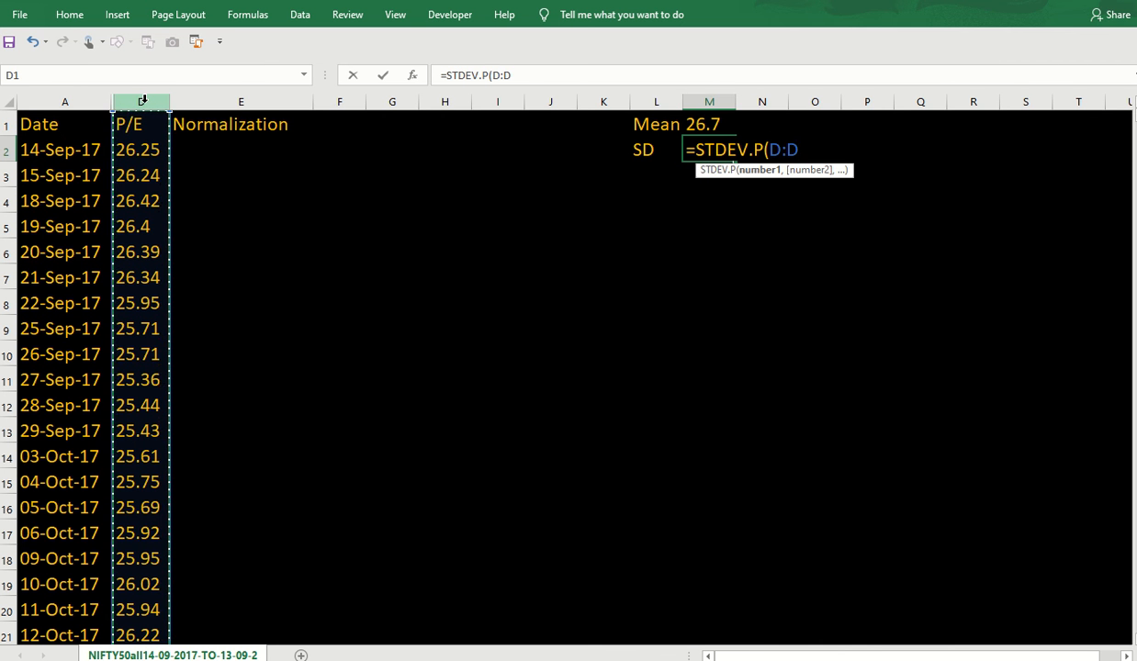
{"action": "key", "text": "Return"}
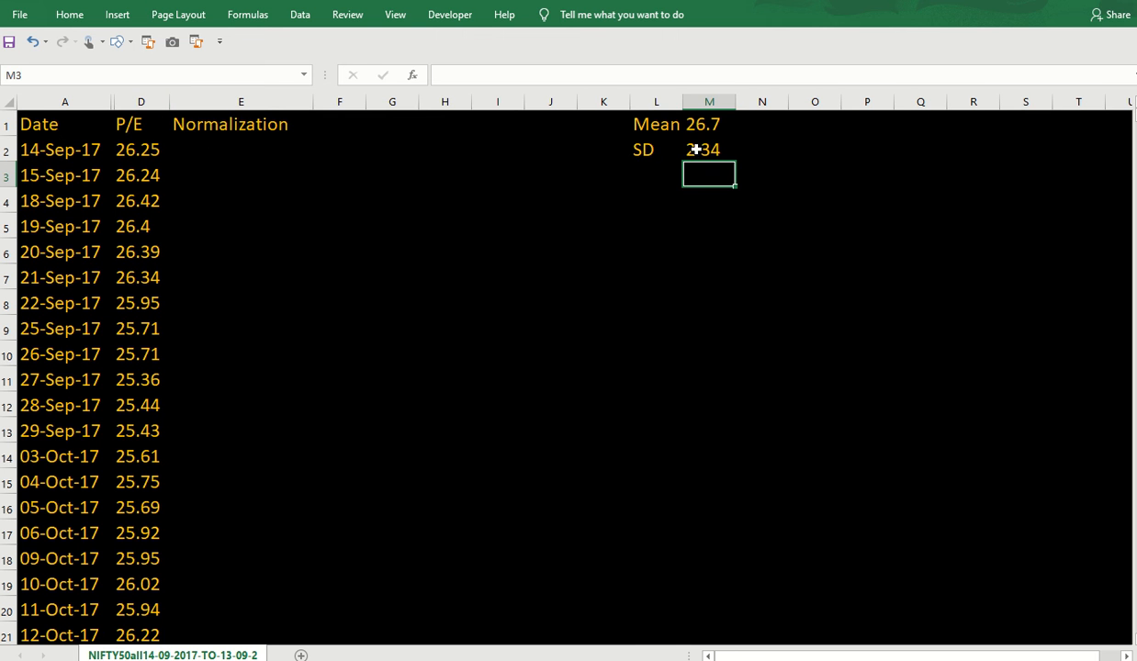
Start a NORM.DIST formula in E2 using D2 as x and absolute $M$1 as the mean.
{"action": "left_click", "coordinate": [204, 150]}
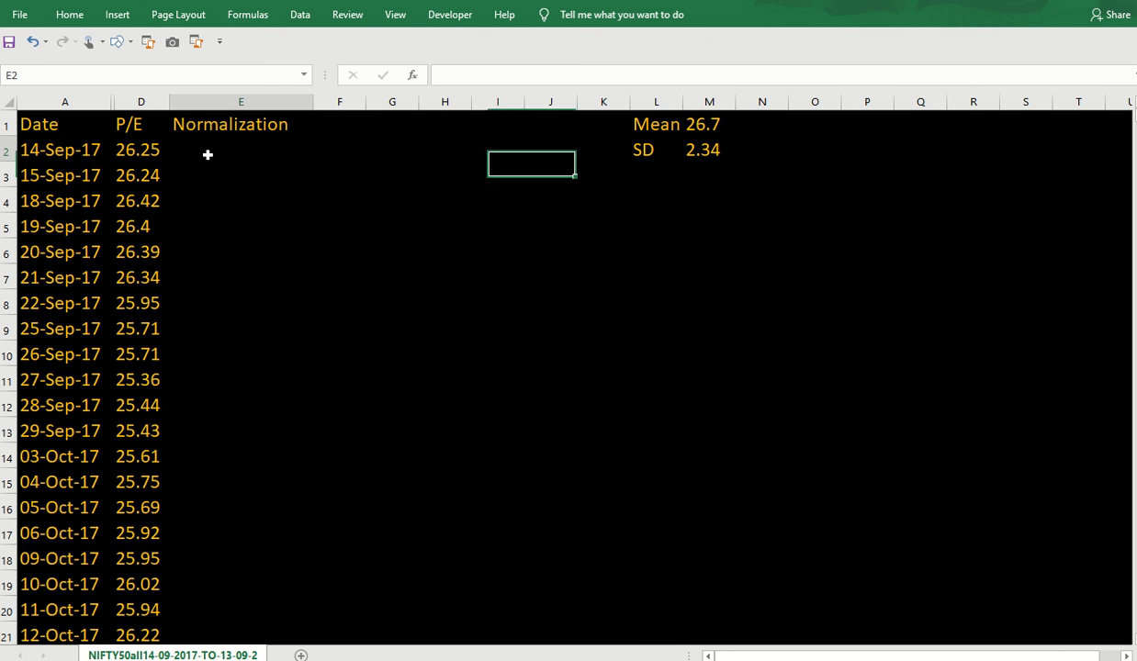
{"action": "type", "text": "=norm"}
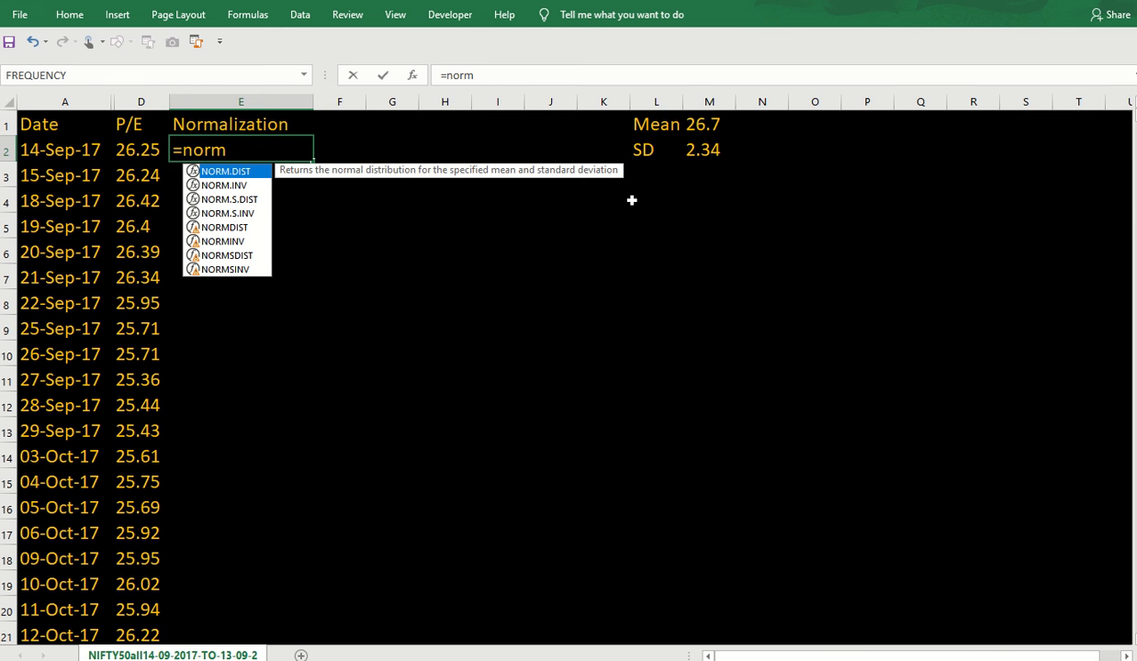
{"action": "double_click", "coordinate": [233, 174]}
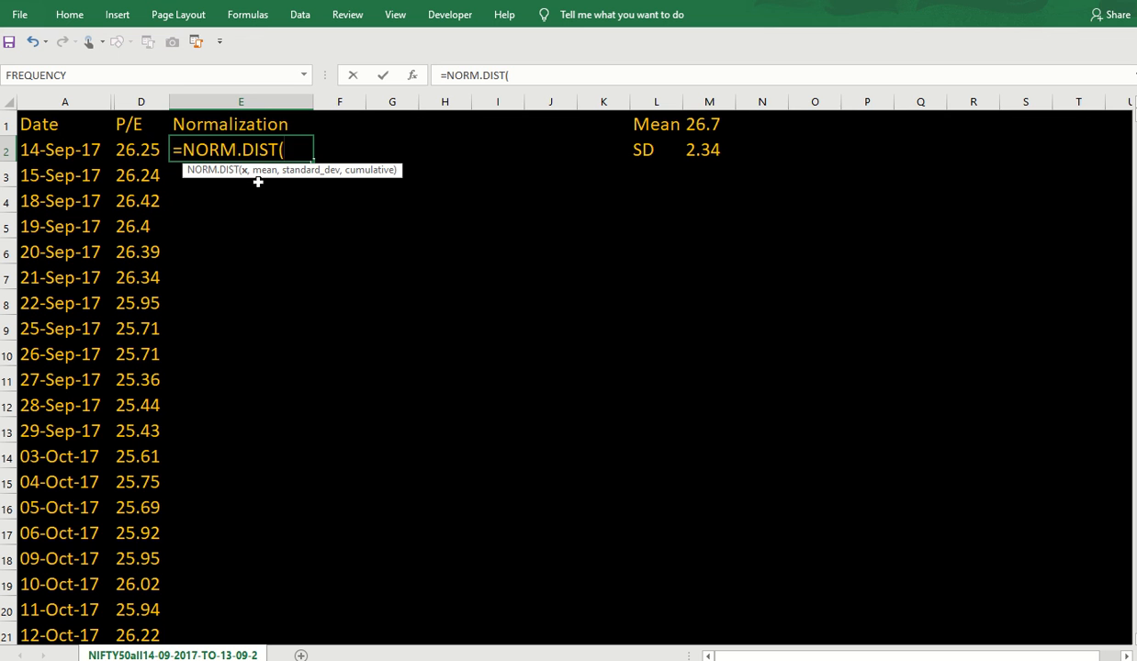
{"action": "left_click", "coordinate": [132, 149]}
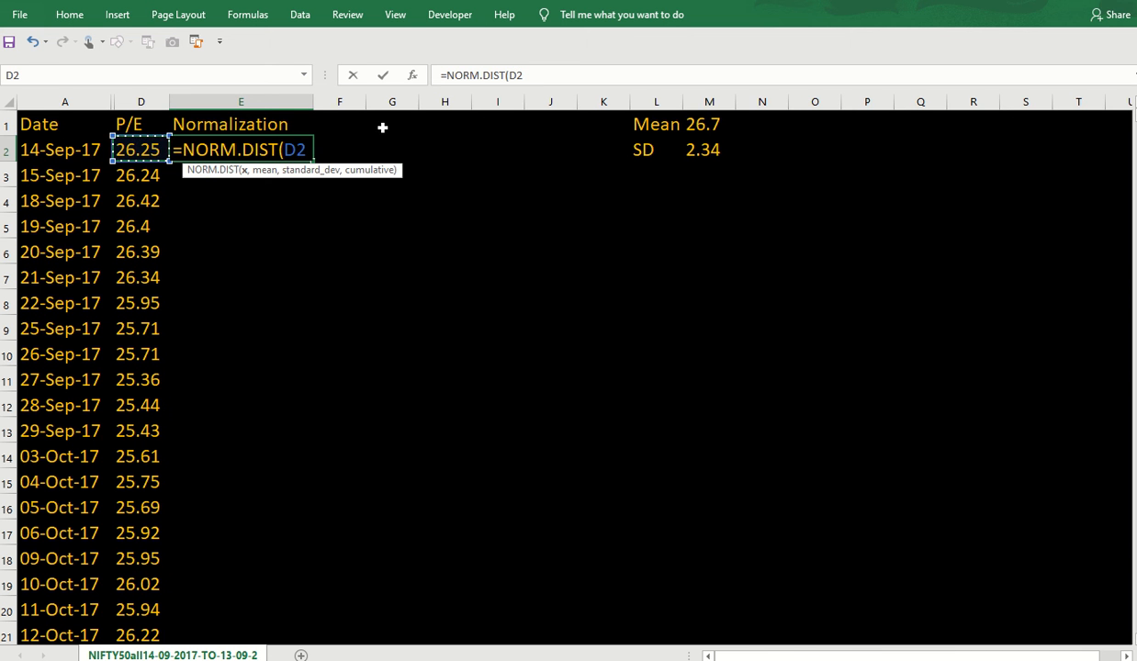
{"action": "left_click", "coordinate": [558, 77]}
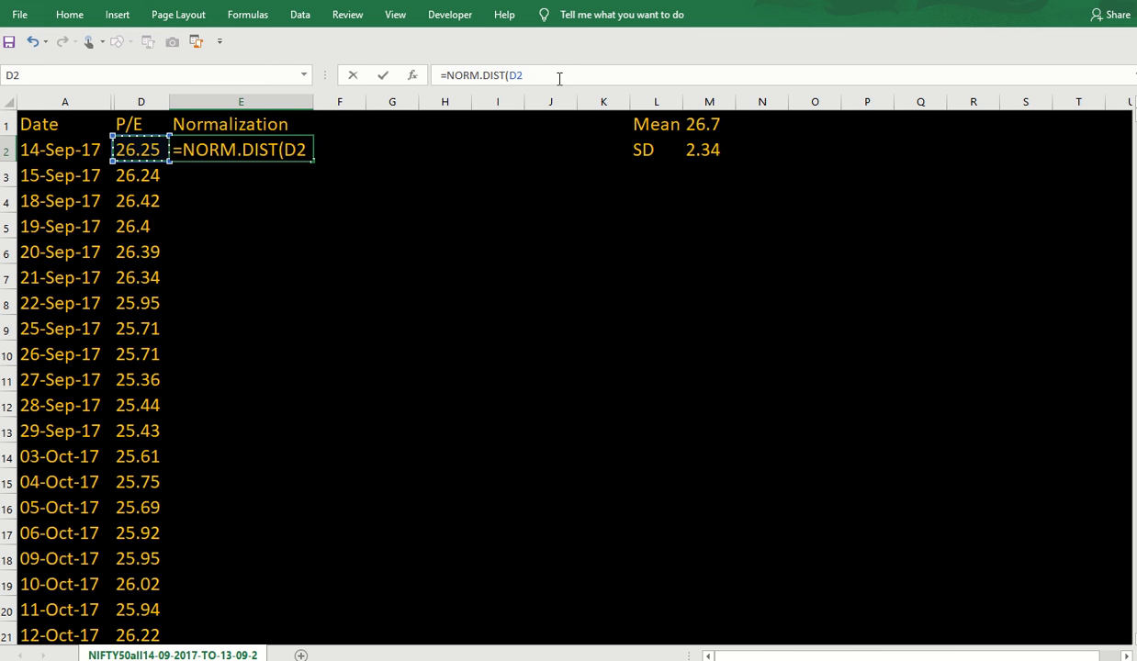
{"action": "type", "text": ","}
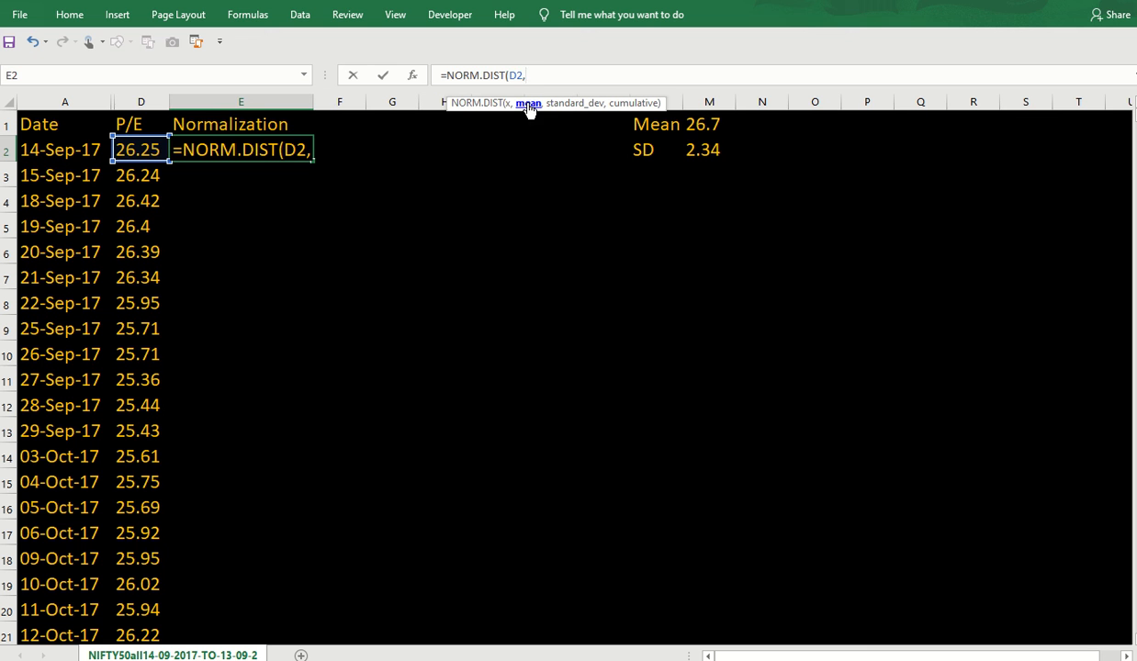
{"action": "left_click", "coordinate": [688, 123]}
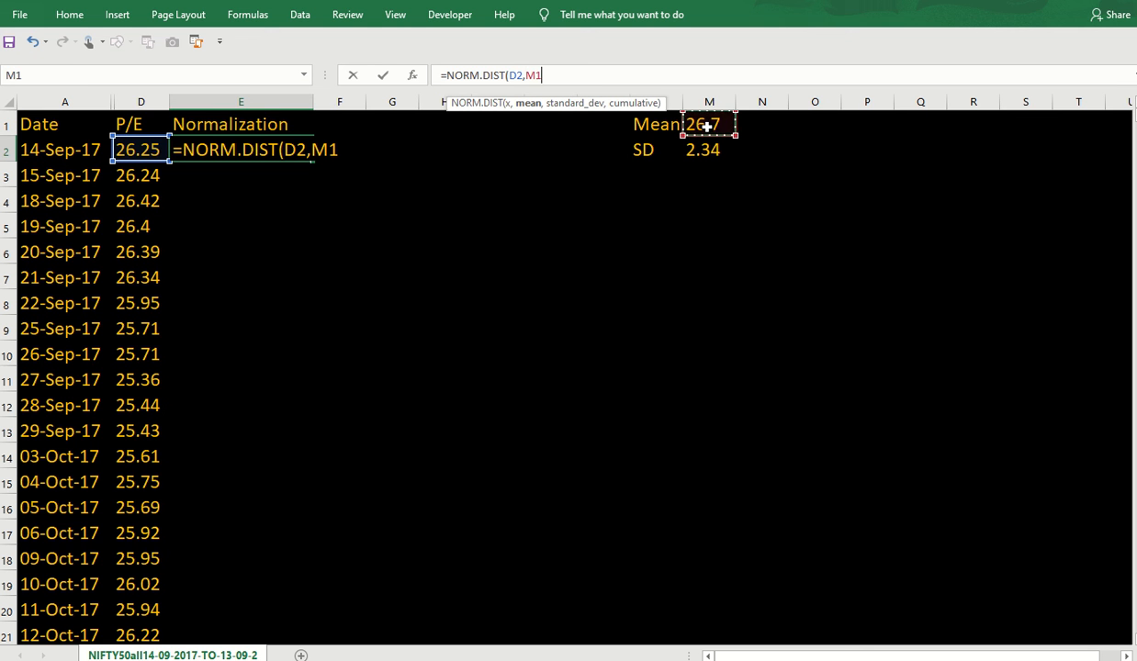
{"action": "left_click", "coordinate": [537, 75]}
{"action": "key", "text": "F4"}
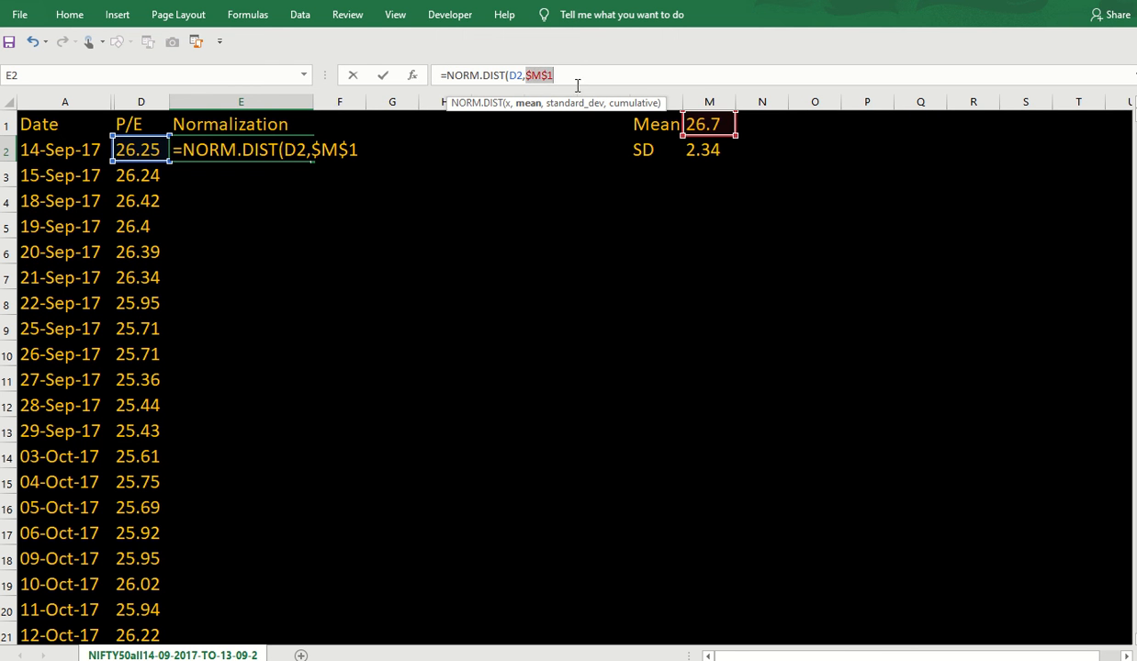
Finish the formula with absolute $M$2 and FALSE, so E2 shows 0.168.
{"action": "left_click", "coordinate": [580, 78]}
{"action": "type", "text": ","}
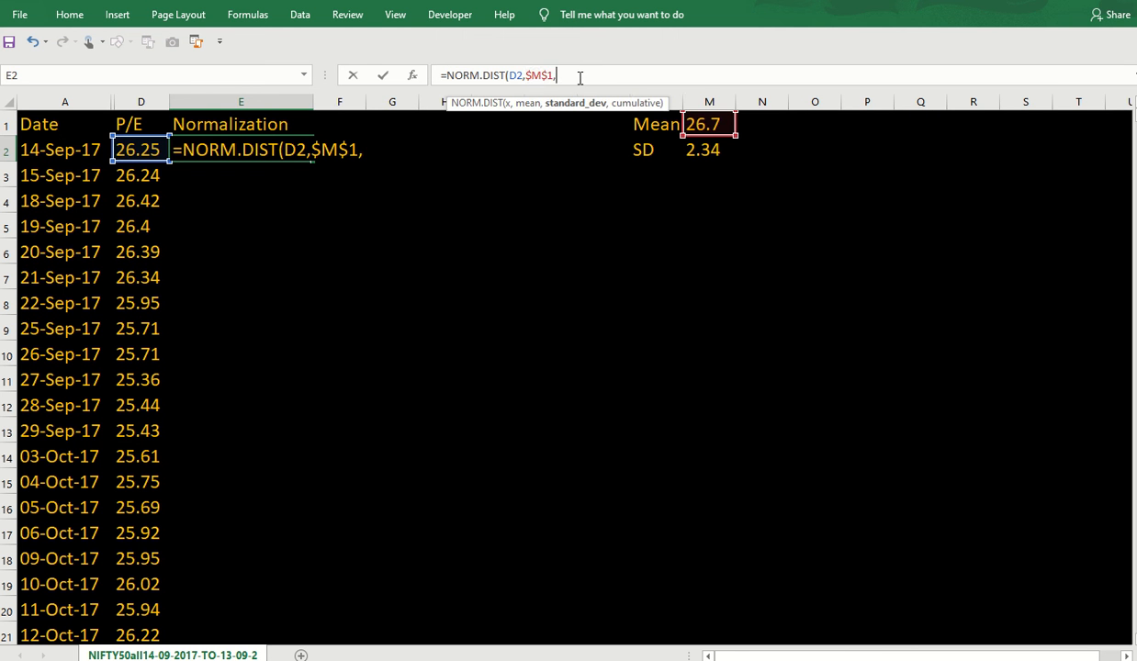
{"action": "left_click", "coordinate": [711, 150]}
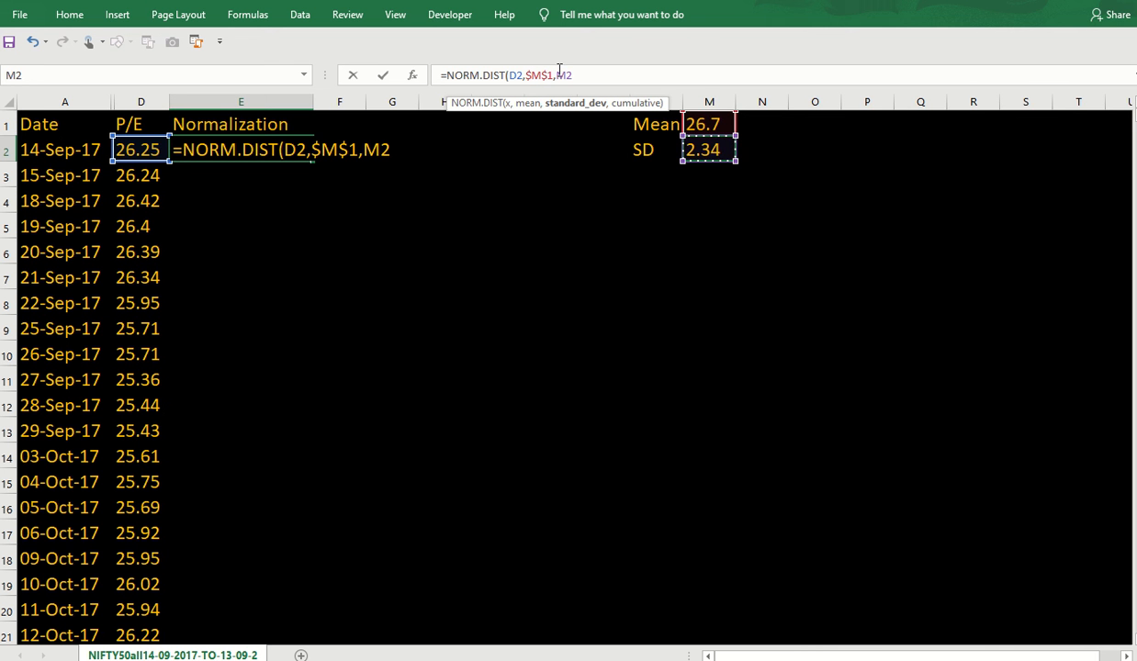
{"action": "left_click_drag", "start_coordinate": [554, 75], "coordinate": [585, 83]}
{"action": "key", "text": "F4"}
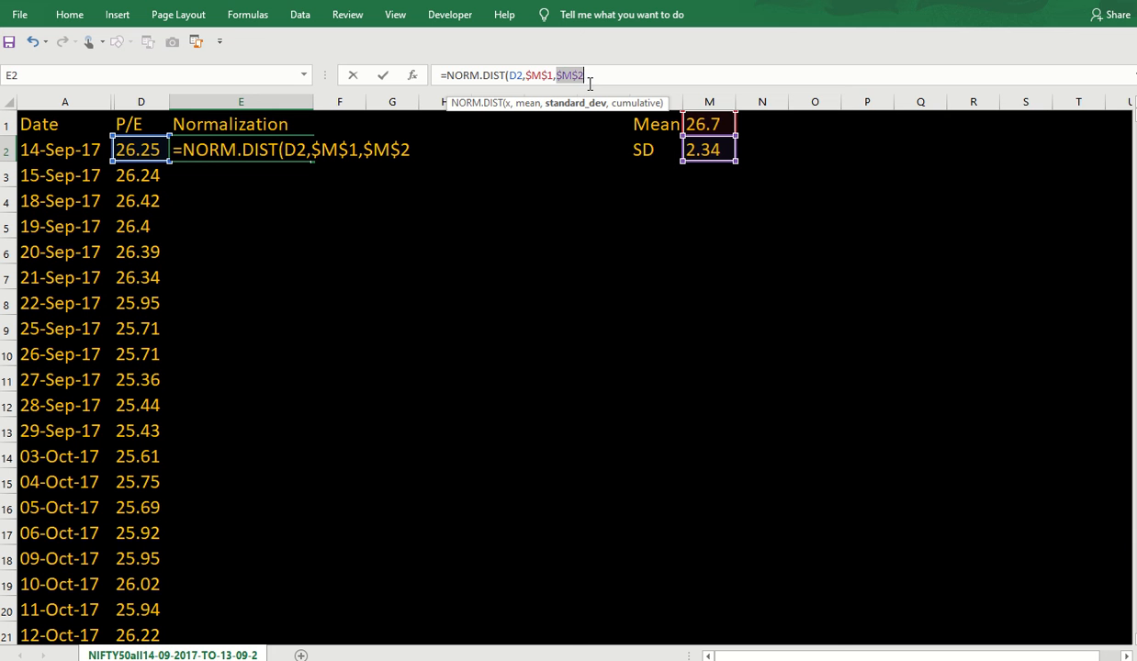
{"action": "left_click", "coordinate": [595, 77]}
{"action": "type", "text": ",f"}
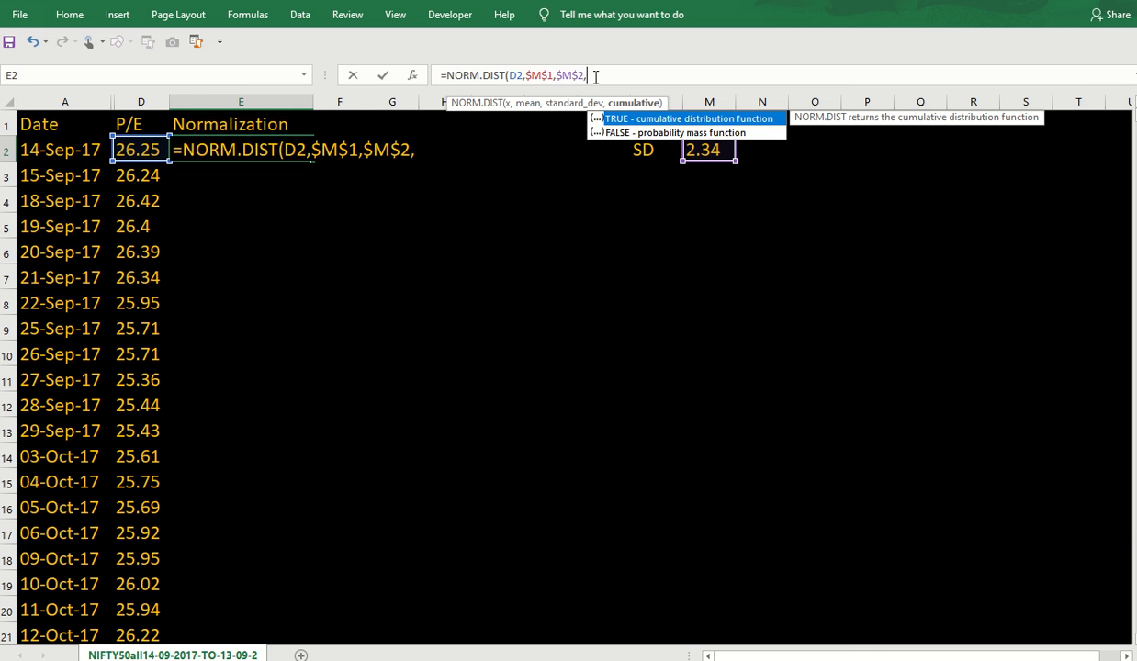
{"action": "double_click", "coordinate": [653, 134]}
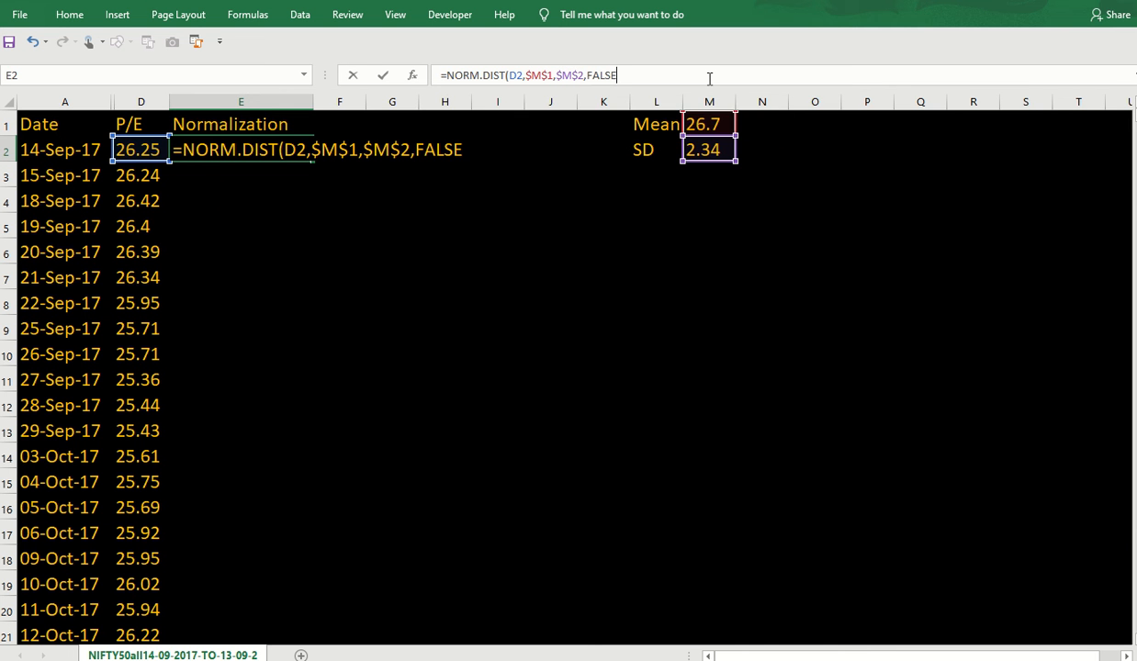
{"action": "key", "text": "Return"}
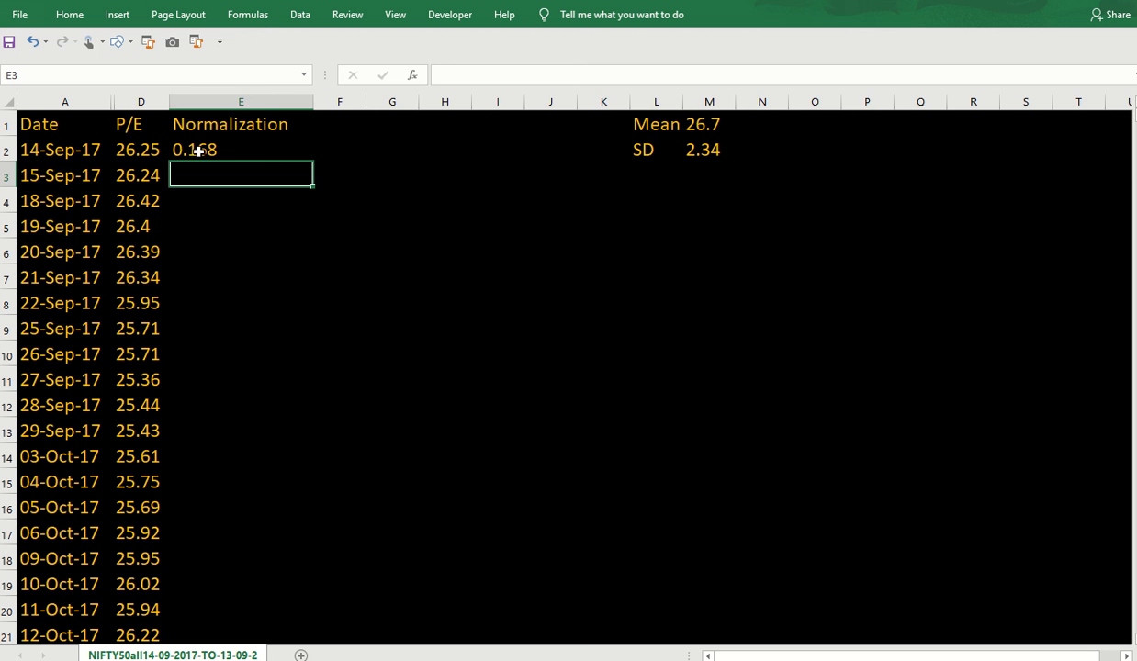
{"action": "left_click", "coordinate": [147, 149]}
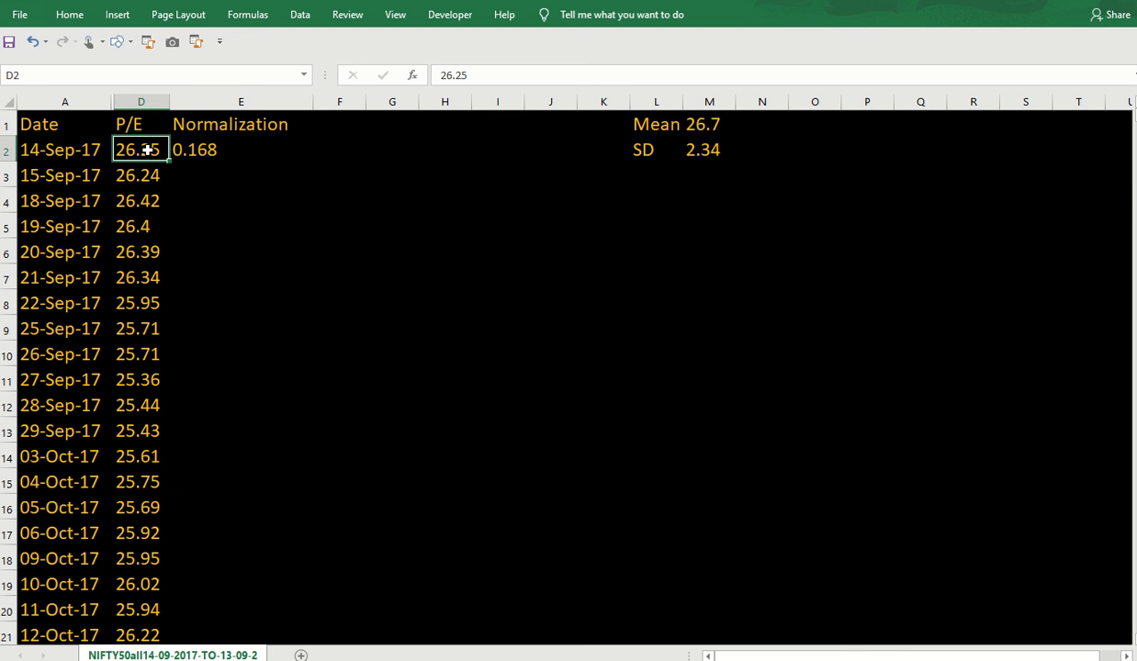
{"action": "left_click", "coordinate": [225, 156]}
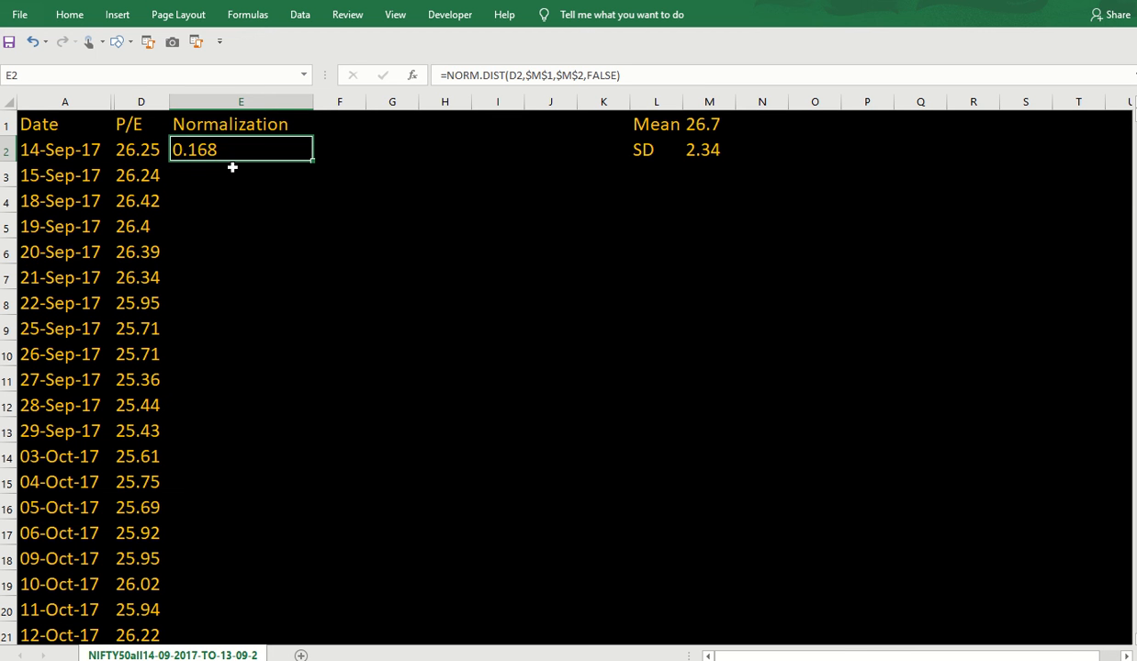
Fill the E2 NORM.DIST formula down to row 742 and verify the column's last value.
{"action": "double_click", "coordinate": [312, 160]}
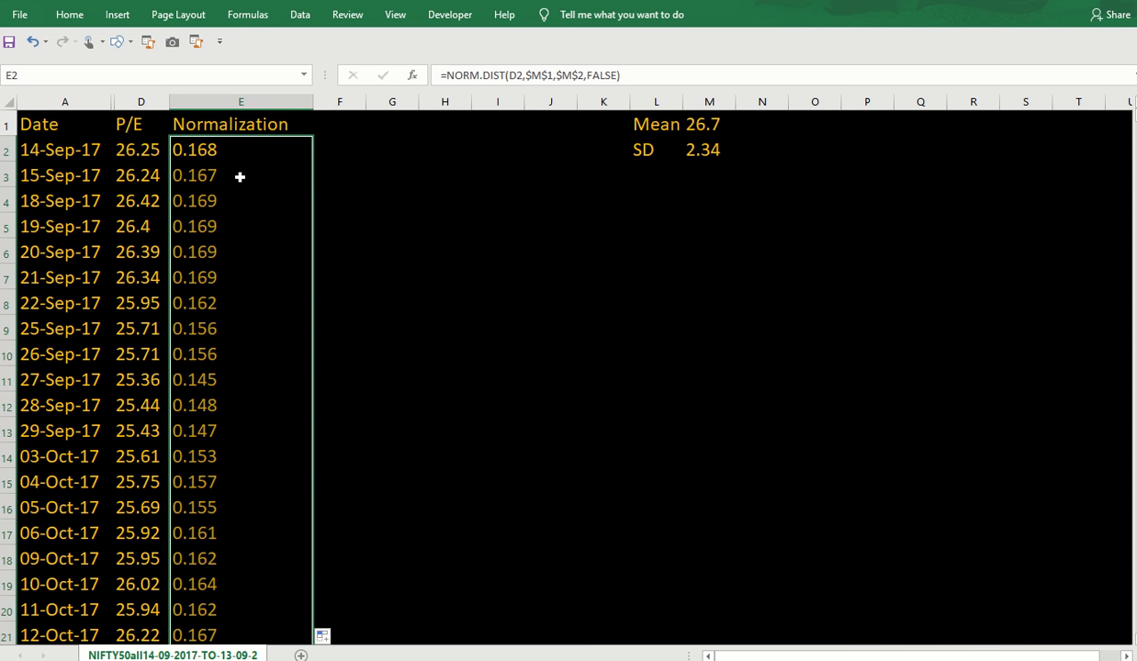
{"action": "left_click", "coordinate": [224, 153]}
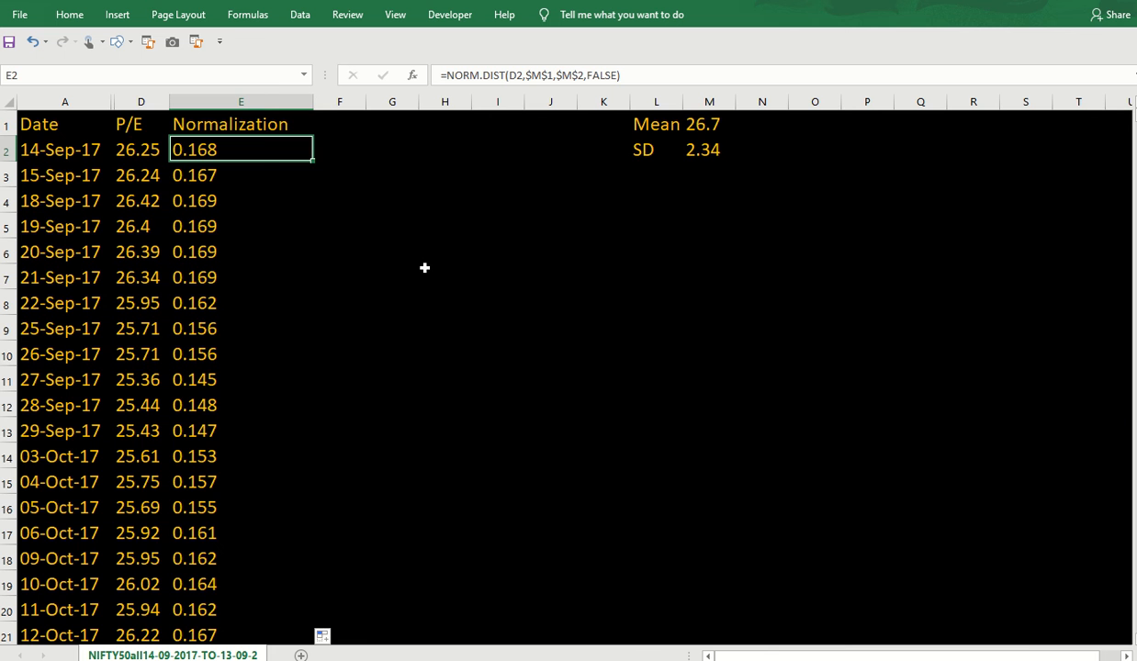
{"action": "key", "text": "ctrl+shift+Down"}
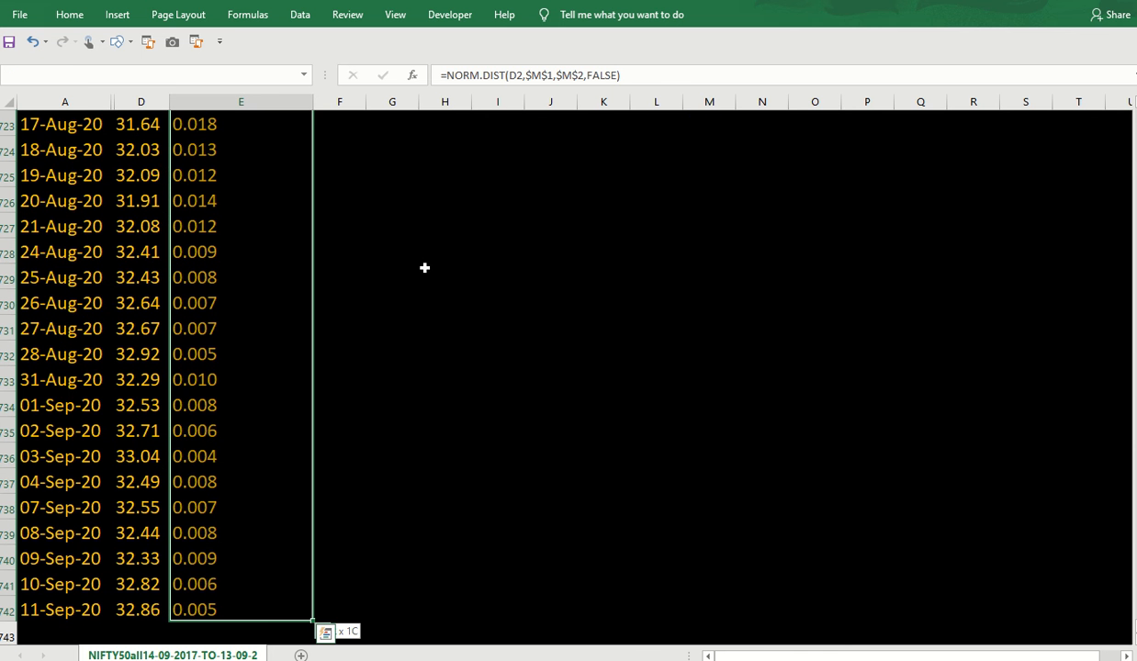
{"action": "key", "text": "ctrl+shift+Up"}
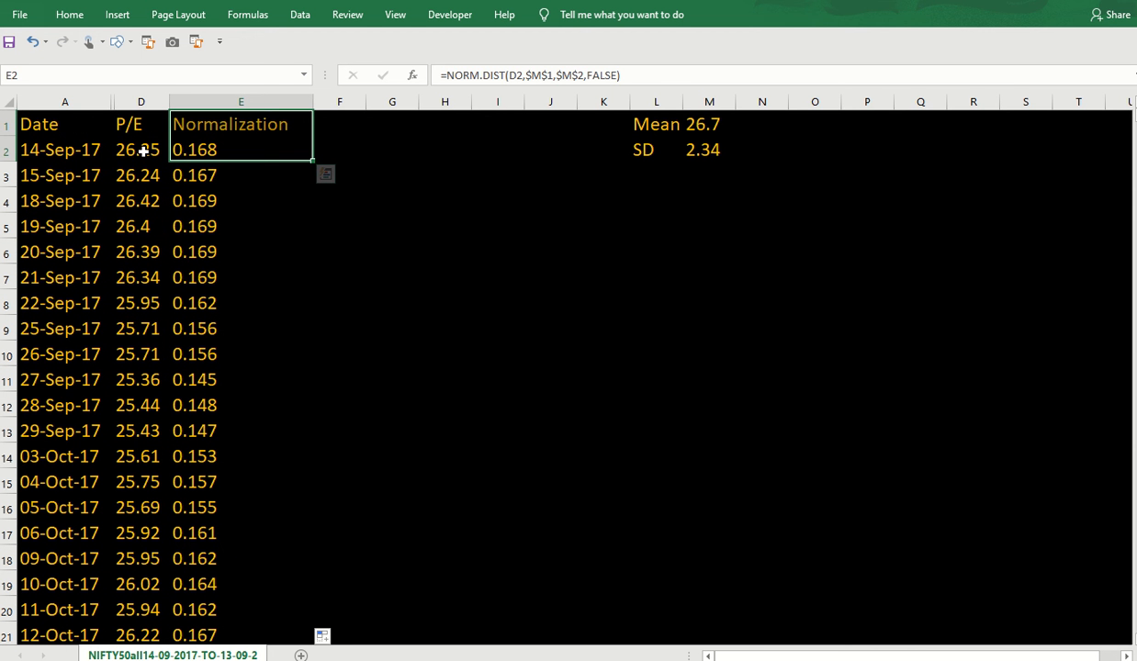
{"action": "left_click_drag", "start_coordinate": [143, 151], "coordinate": [217, 152]}
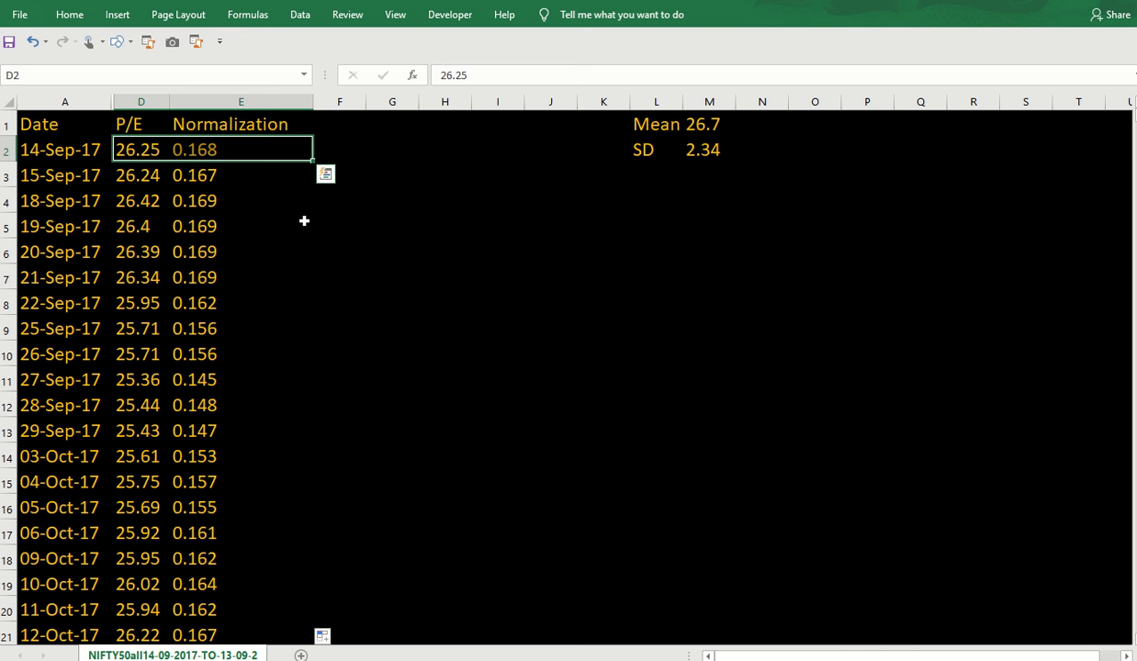
Insert a scatter chart of P/E against Normalization, then move it up and enlarge it.
{"action": "key", "text": "ctrl+shift+Down"}
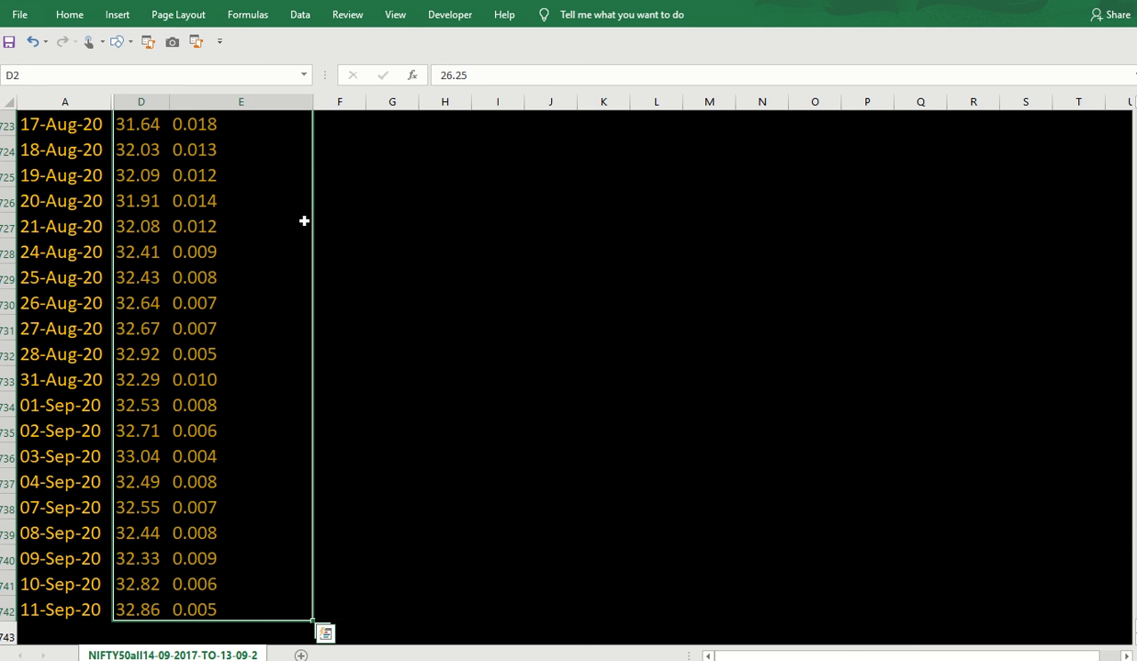
{"action": "left_click", "coordinate": [69, 15]}
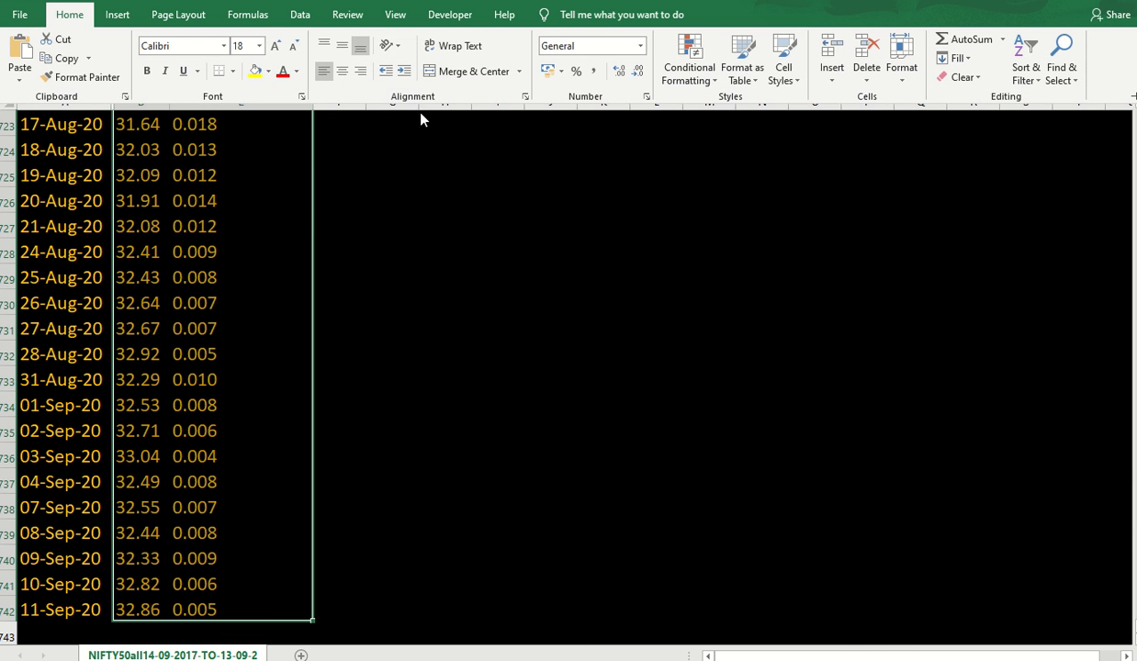
{"action": "left_click", "coordinate": [117, 15]}
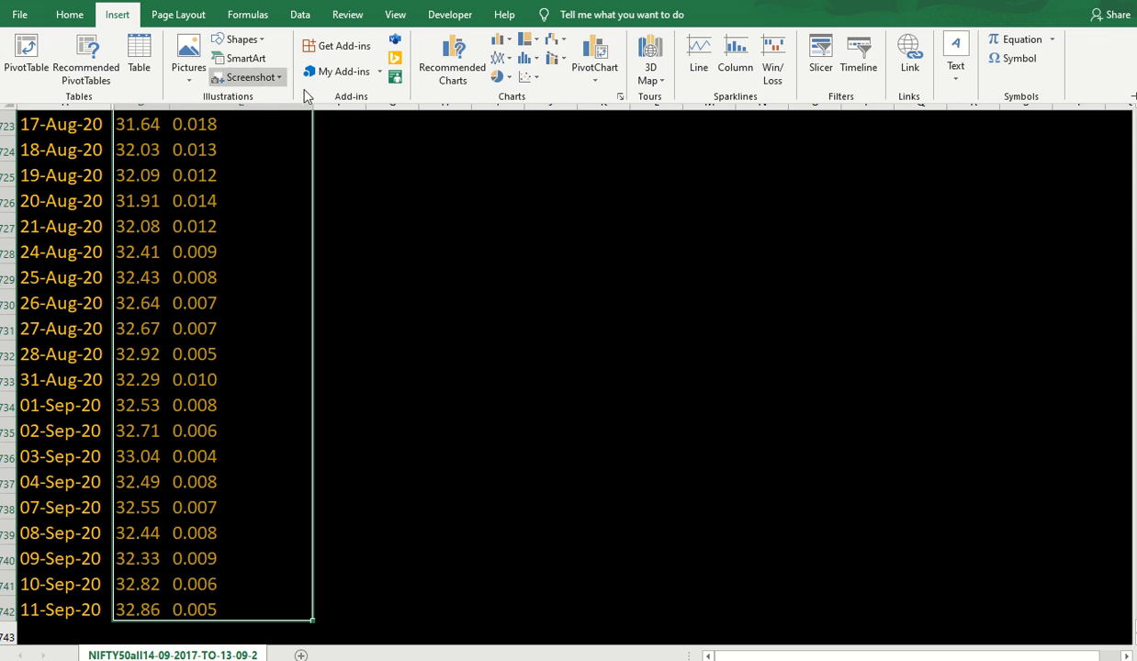
{"action": "left_click", "coordinate": [523, 77]}
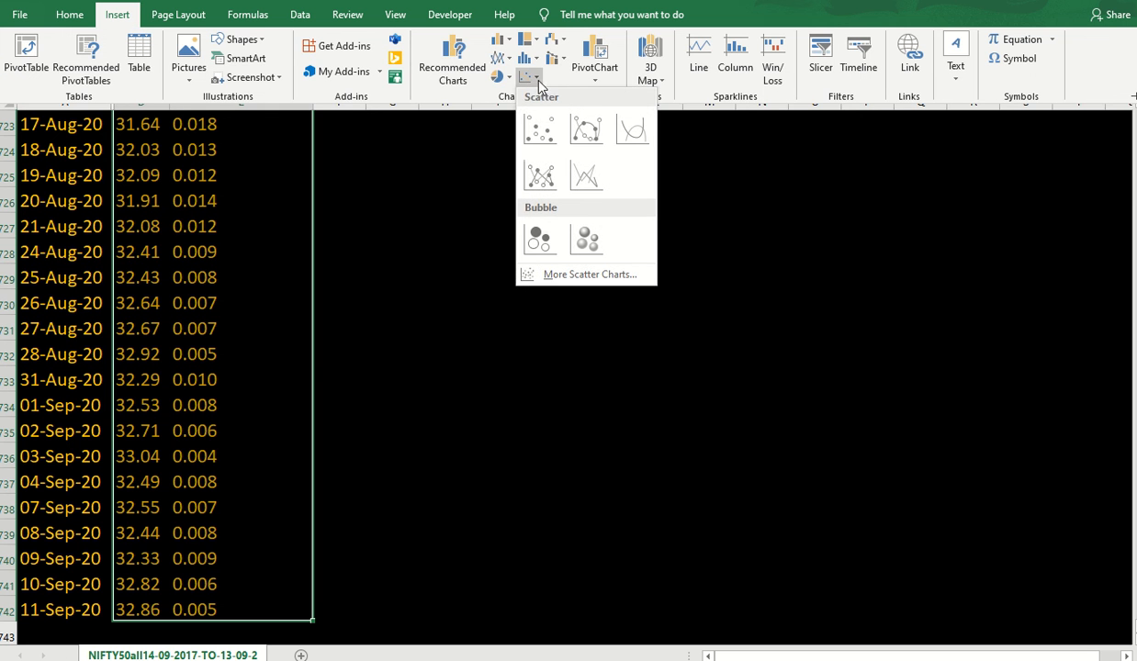
{"action": "left_click", "coordinate": [540, 127]}
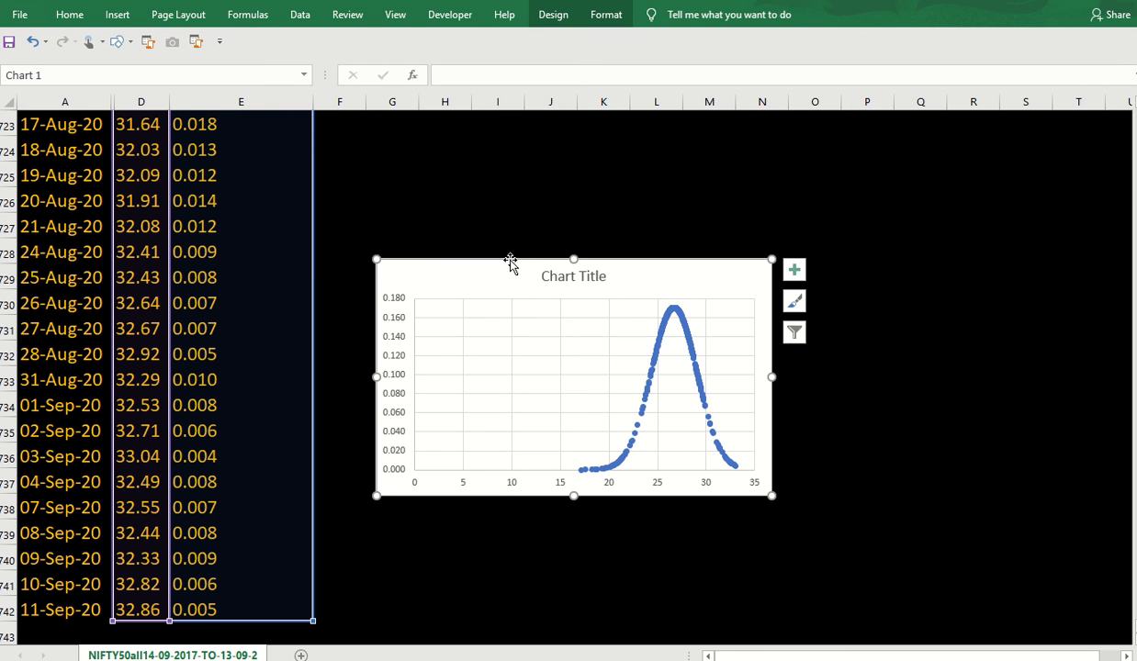
{"action": "left_click_drag", "start_coordinate": [509, 262], "coordinate": [468, 135]}
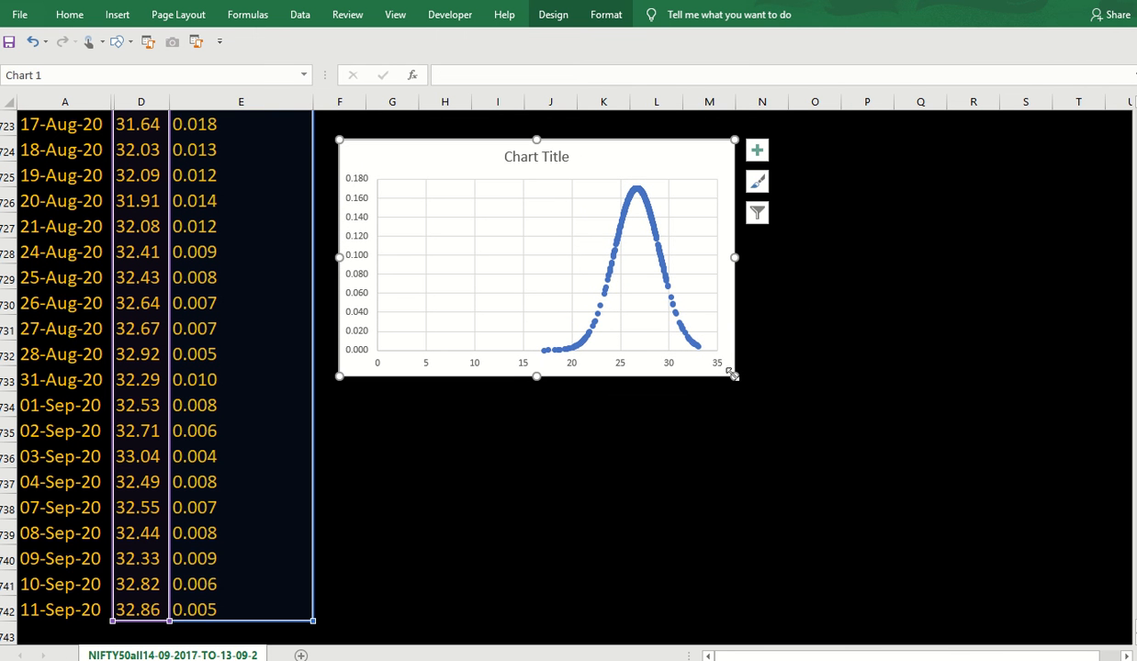
{"action": "left_click_drag", "start_coordinate": [734, 375], "coordinate": [1044, 583]}
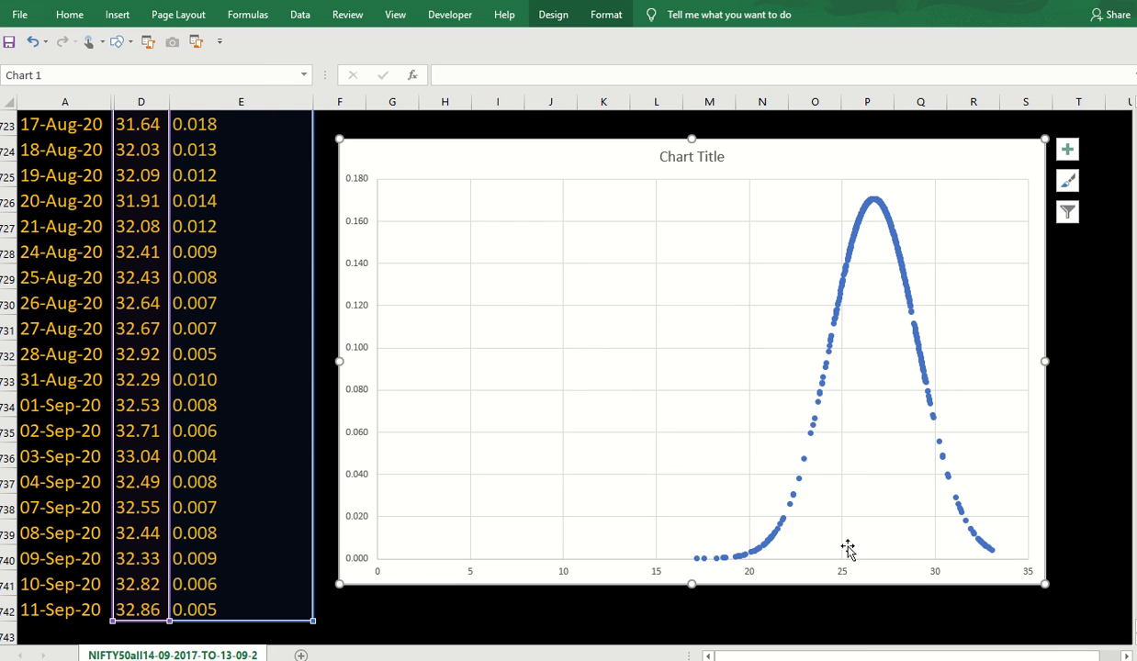
Delete the chart title and select the horizontal axis.
{"action": "left_click", "coordinate": [718, 161]}
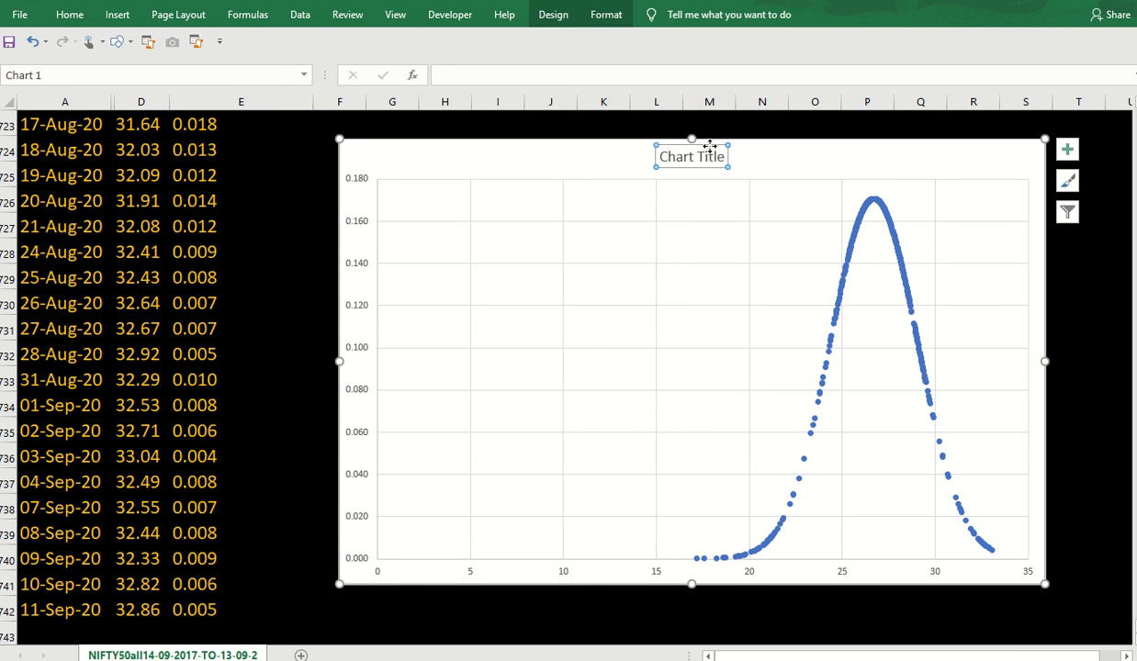
{"action": "key", "text": "Delete"}
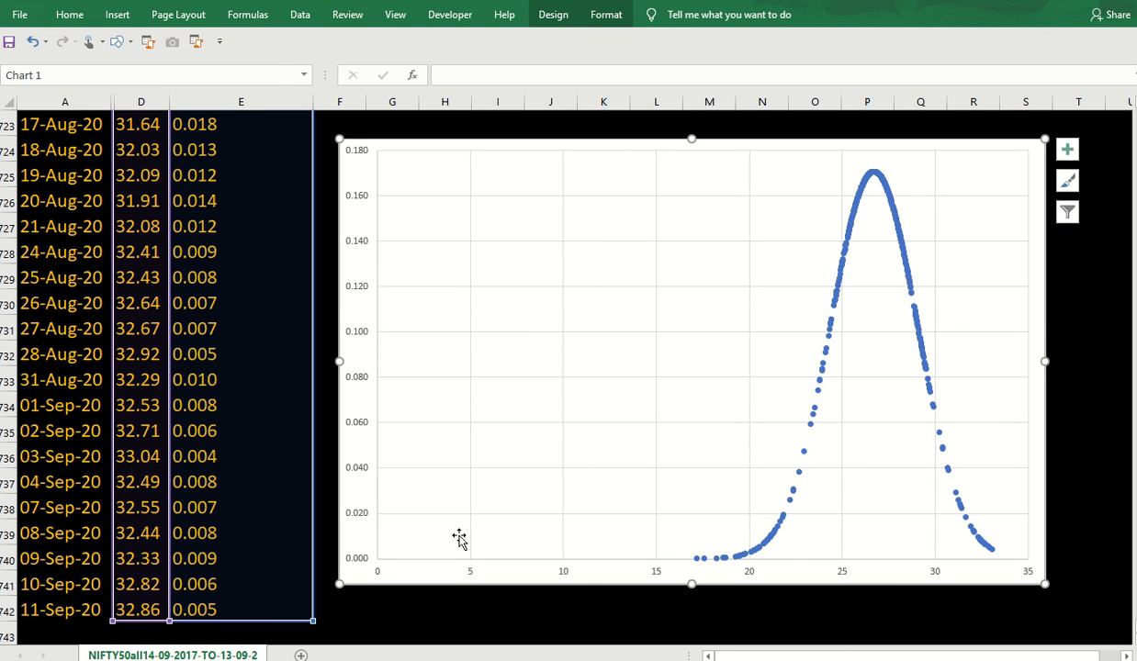
{"action": "left_click", "coordinate": [470, 576]}
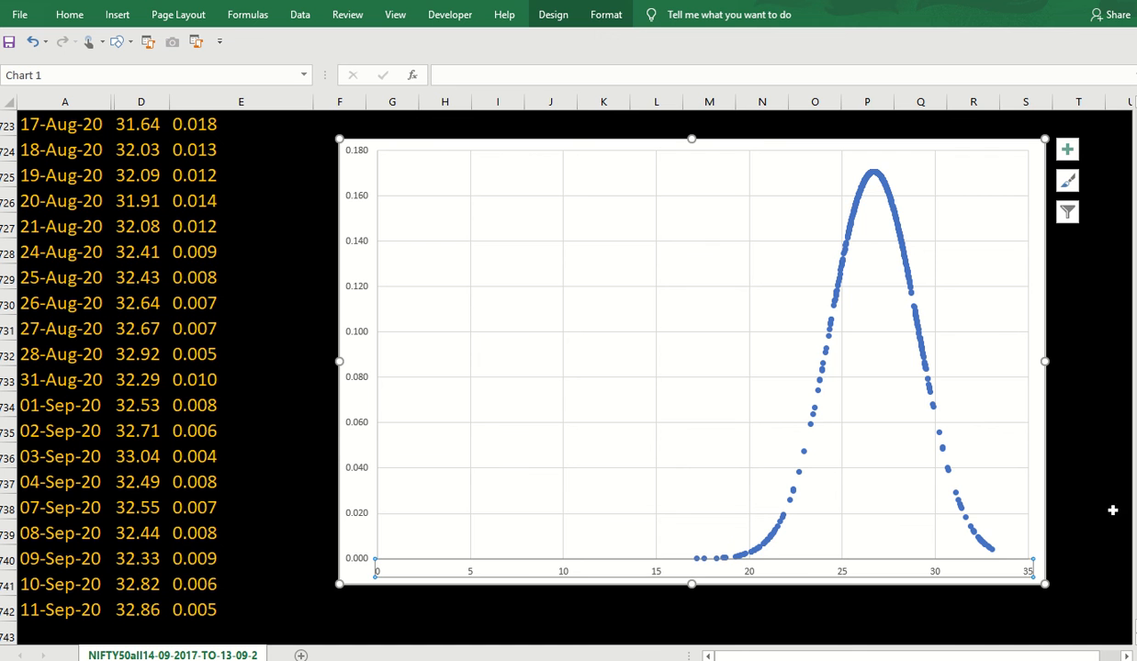
Move the chart from below the data to cell F3 beside the top rows.
{"action": "key", "text": "Delete"}
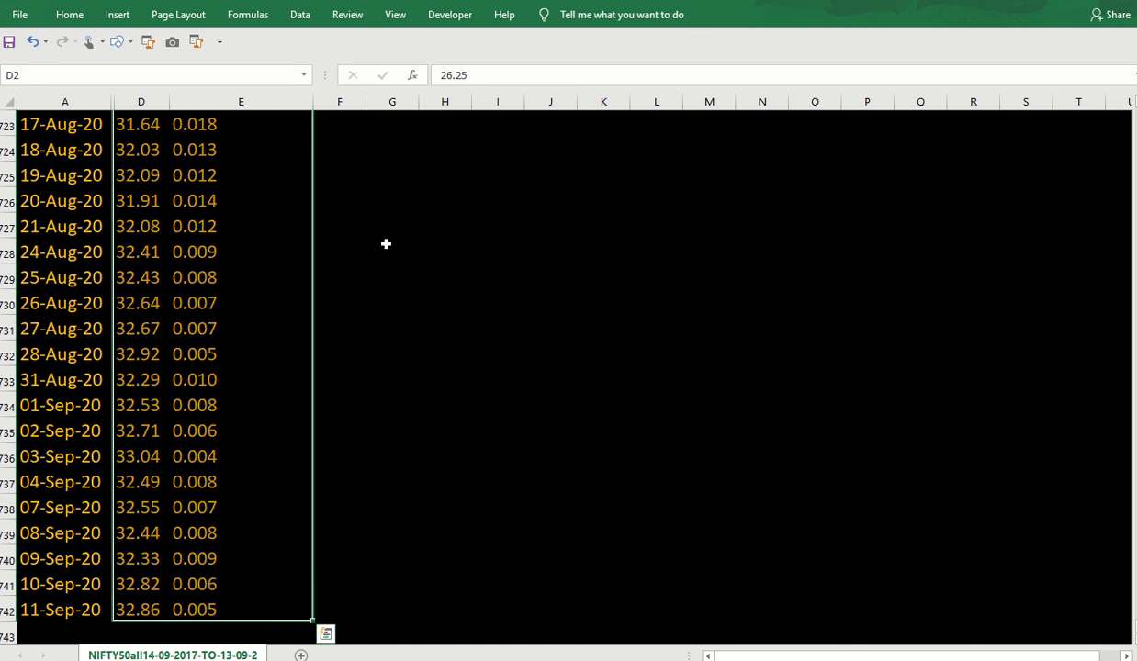
{"action": "left_click", "coordinate": [394, 232]}
{"action": "key", "text": "ctrl+shift+Up"}
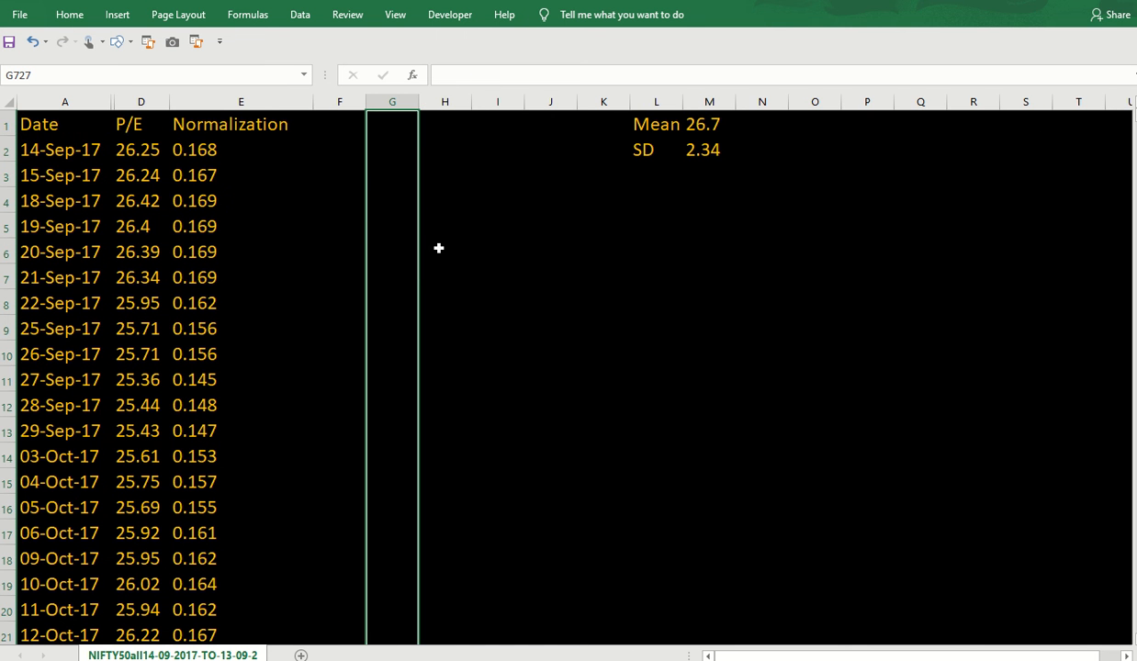
{"action": "left_click", "coordinate": [315, 182]}
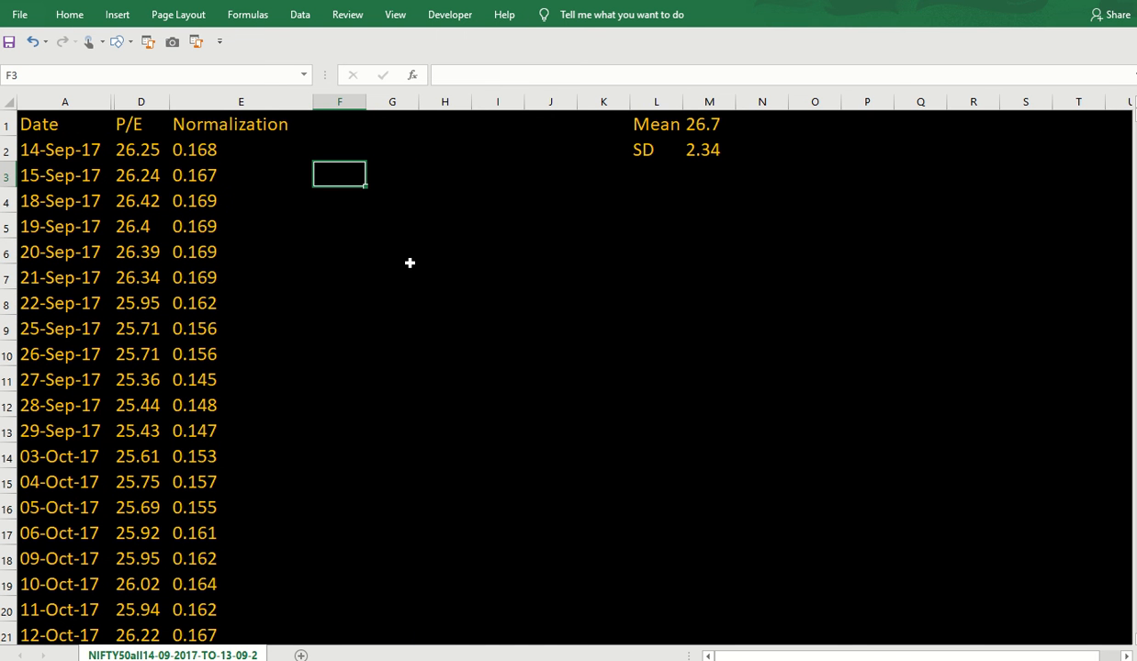
{"action": "key", "text": "ctrl+v"}
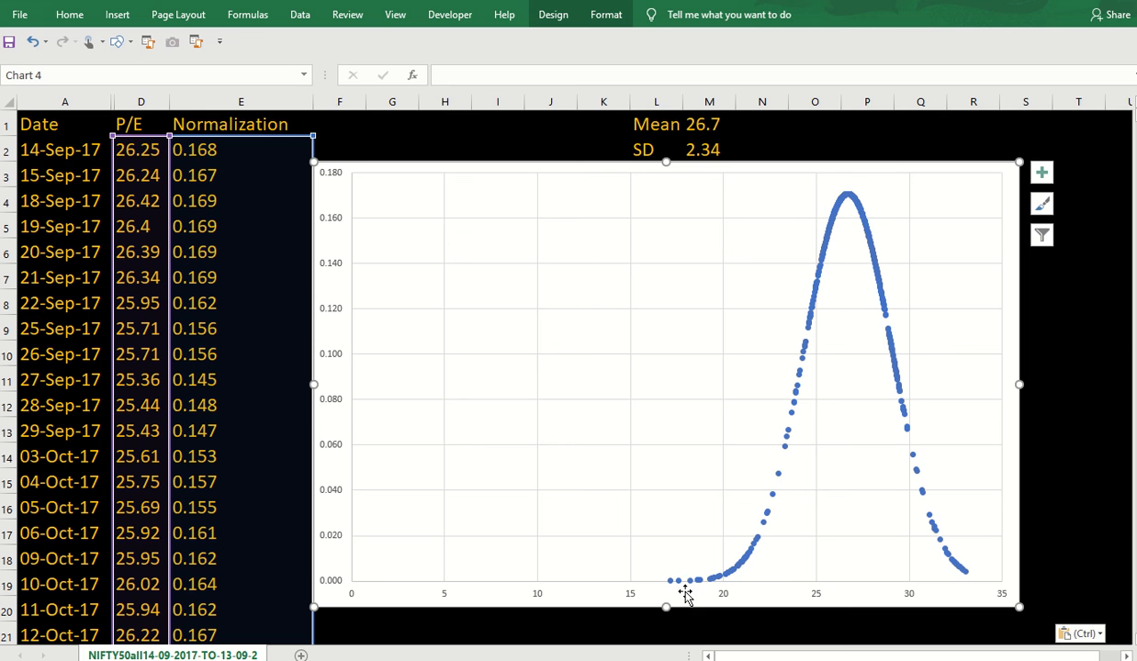
Set the chart's horizontal axis minimum to 17.
{"action": "left_click", "coordinate": [442, 594]}
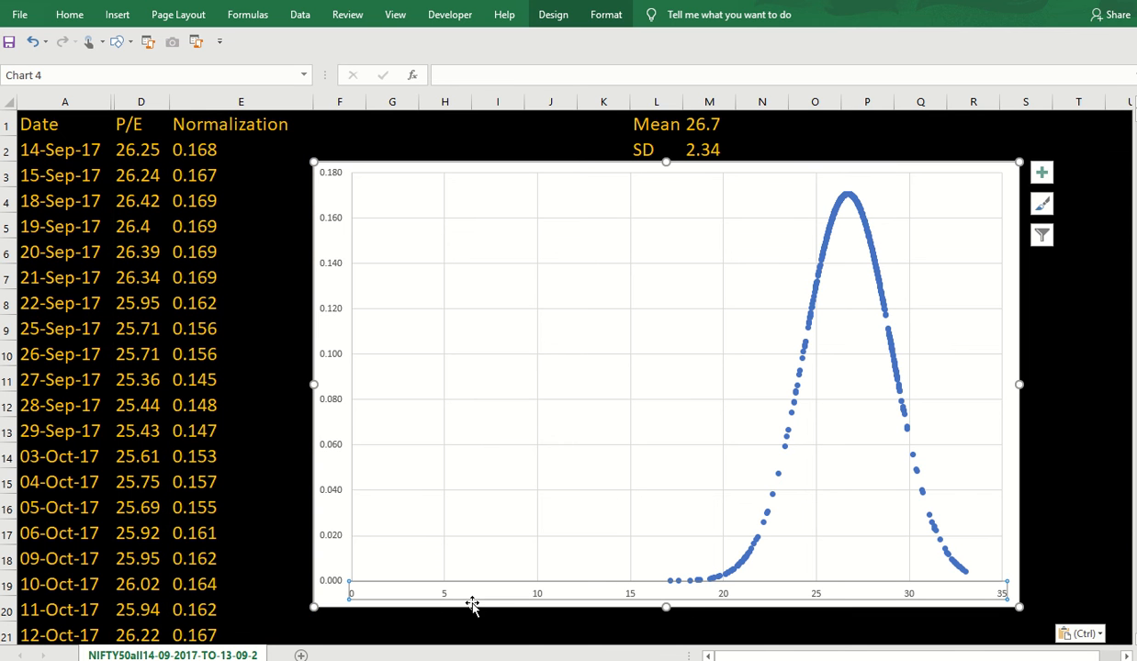
{"action": "double_click", "coordinate": [497, 592]}
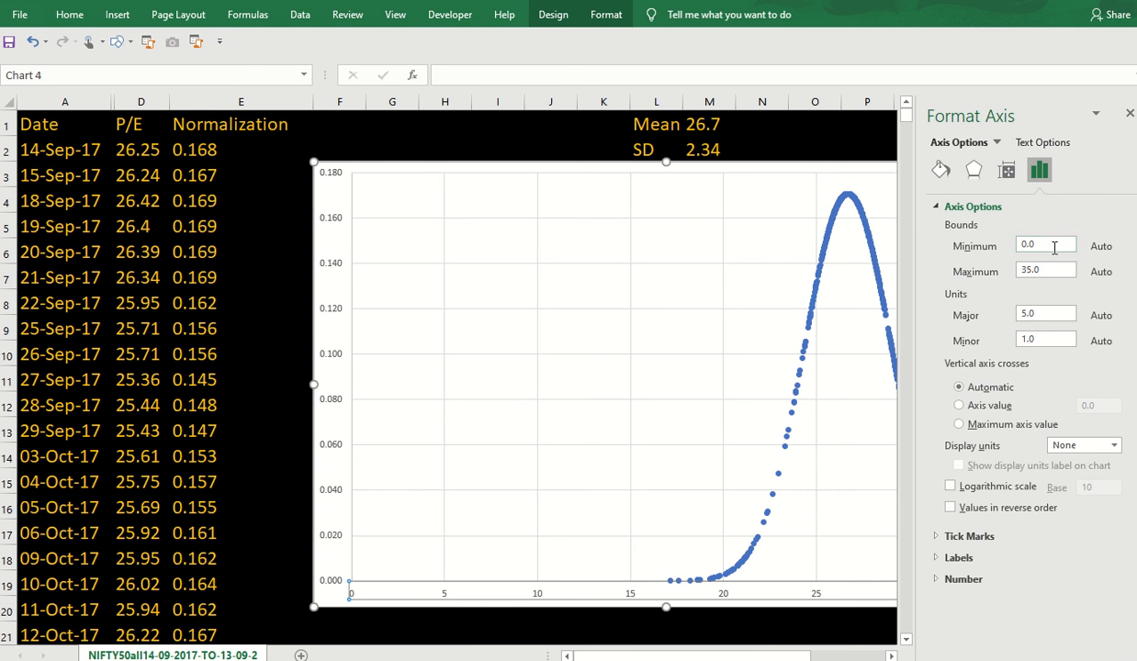
{"action": "left_click", "coordinate": [1054, 246]}
{"action": "type", "text": "17"}
{"action": "key", "text": "Return"}
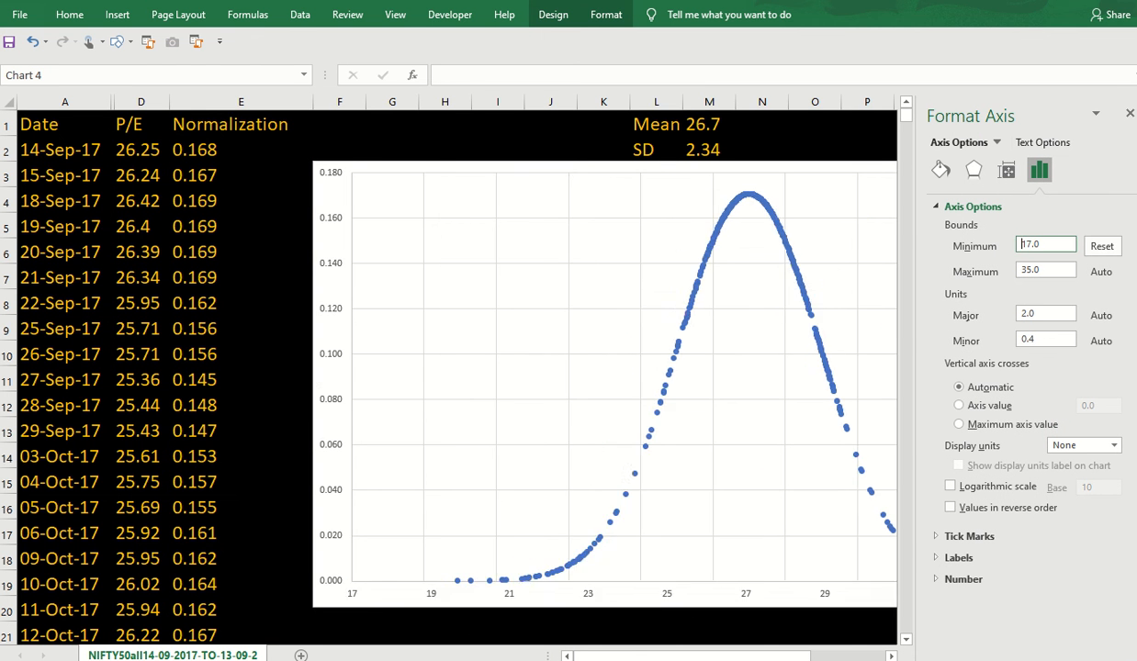
{"action": "left_click", "coordinate": [1130, 115]}
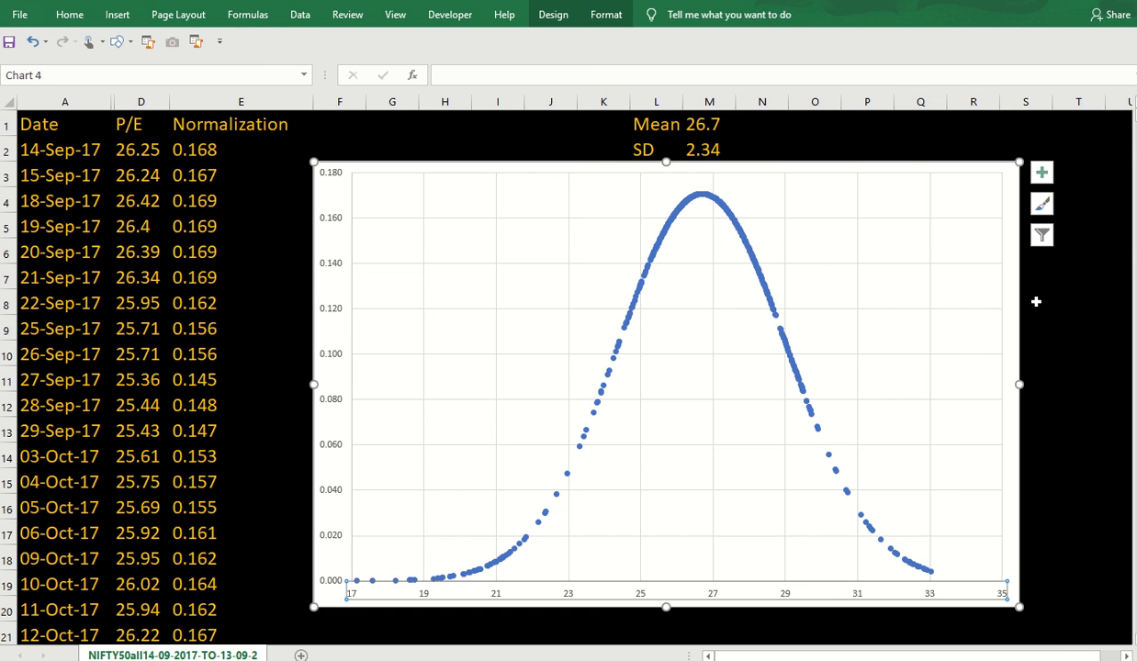
{"action": "left_click", "coordinate": [1067, 363]}
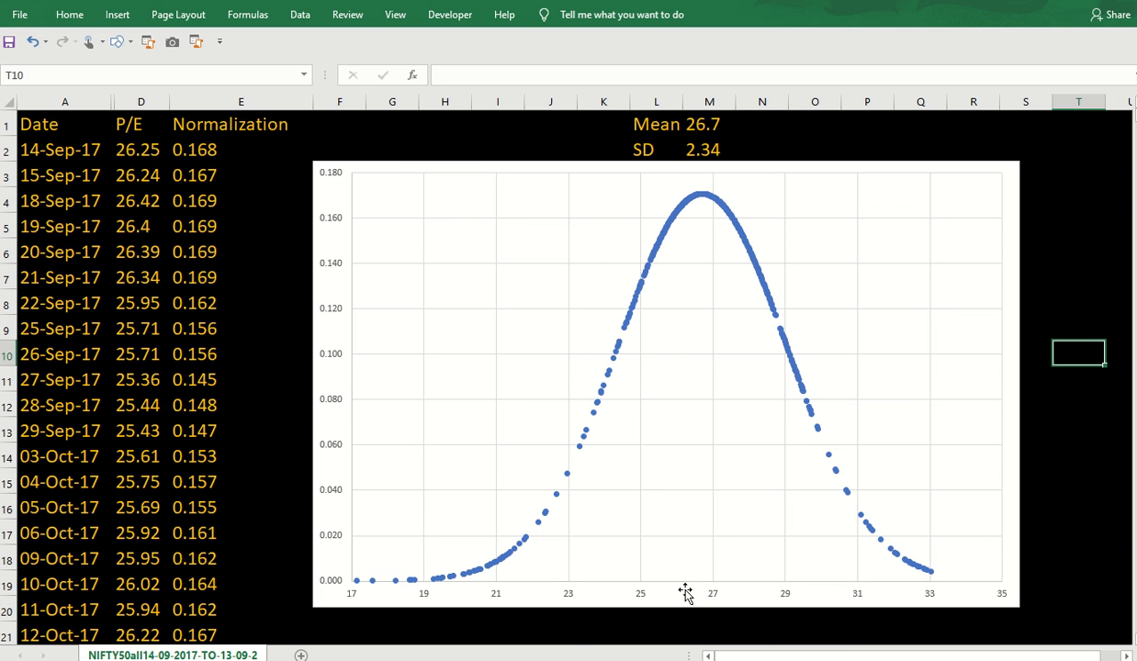
Select the P/E column from D2 to D742 and back up to the header.
{"action": "left_click", "coordinate": [120, 150]}
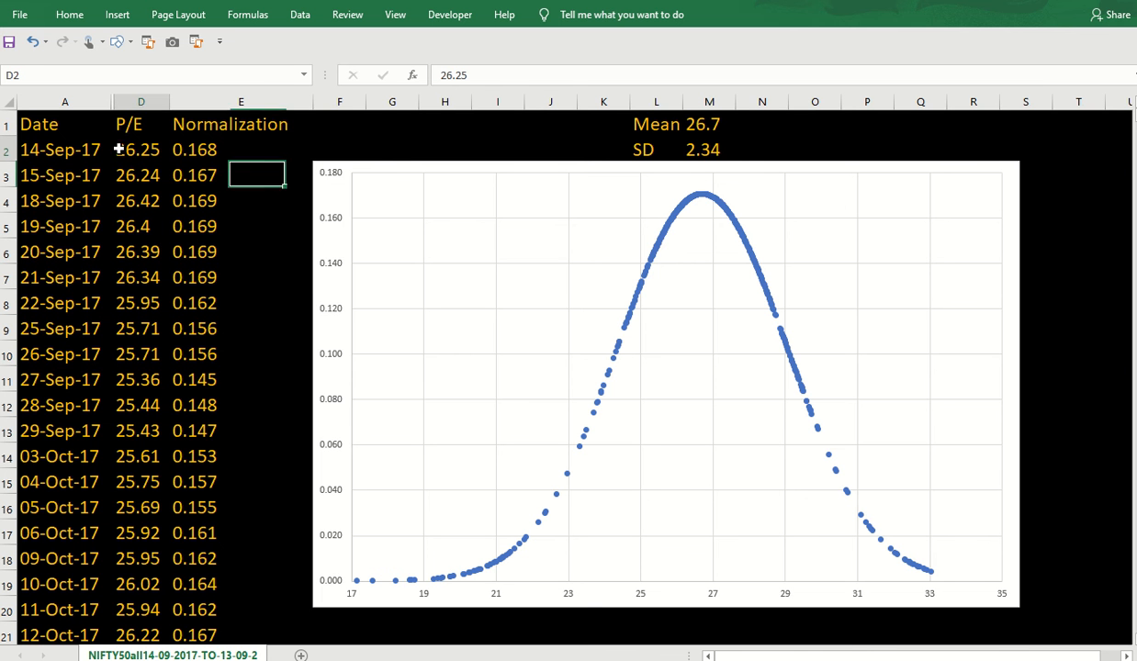
{"action": "key", "text": "ctrl+shift+Down"}
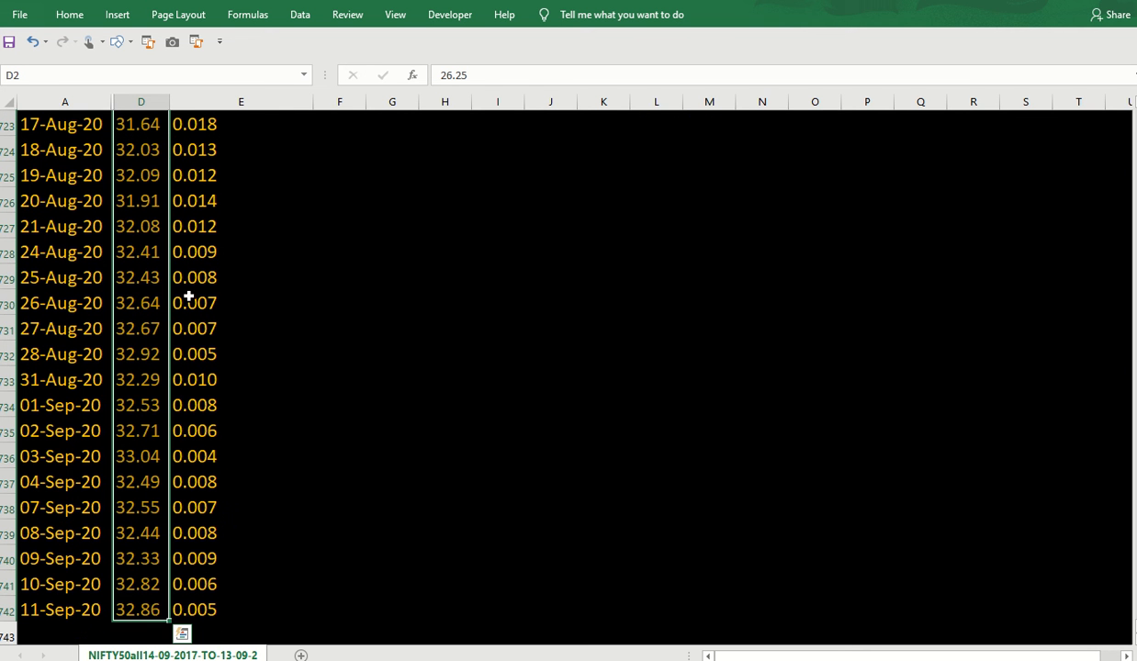
{"action": "left_click", "coordinate": [147, 610]}
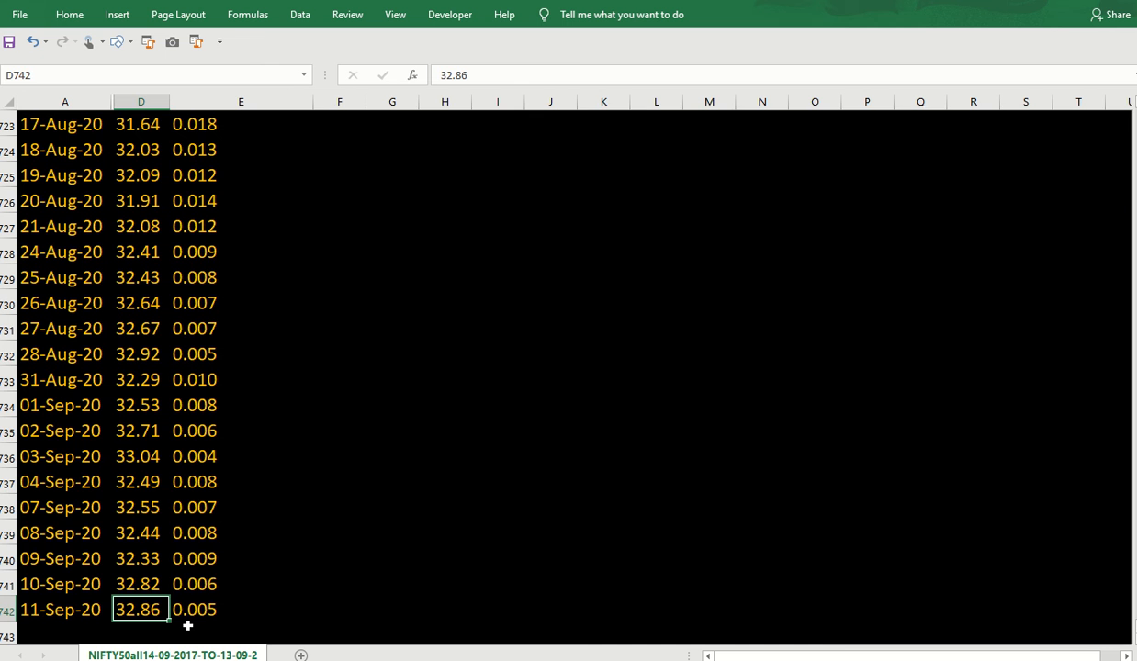
{"action": "key", "text": "ctrl+shift+Up"}
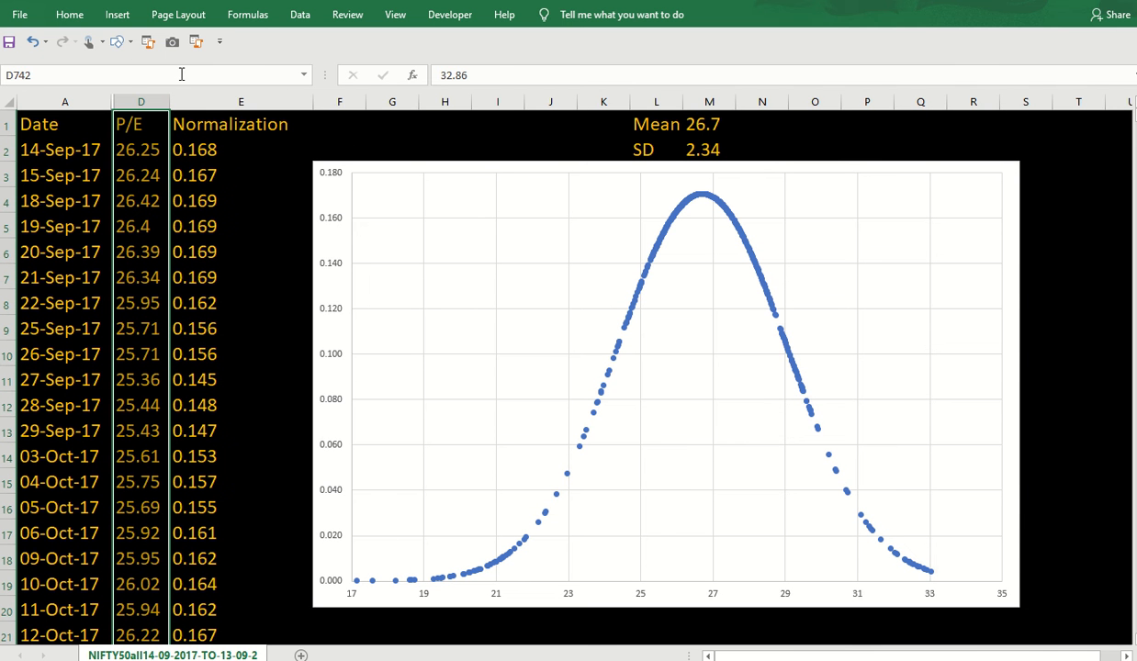
Draw an oval shape over the bell curve's right tail near P/E 33.
{"action": "left_click", "coordinate": [72, 15]}
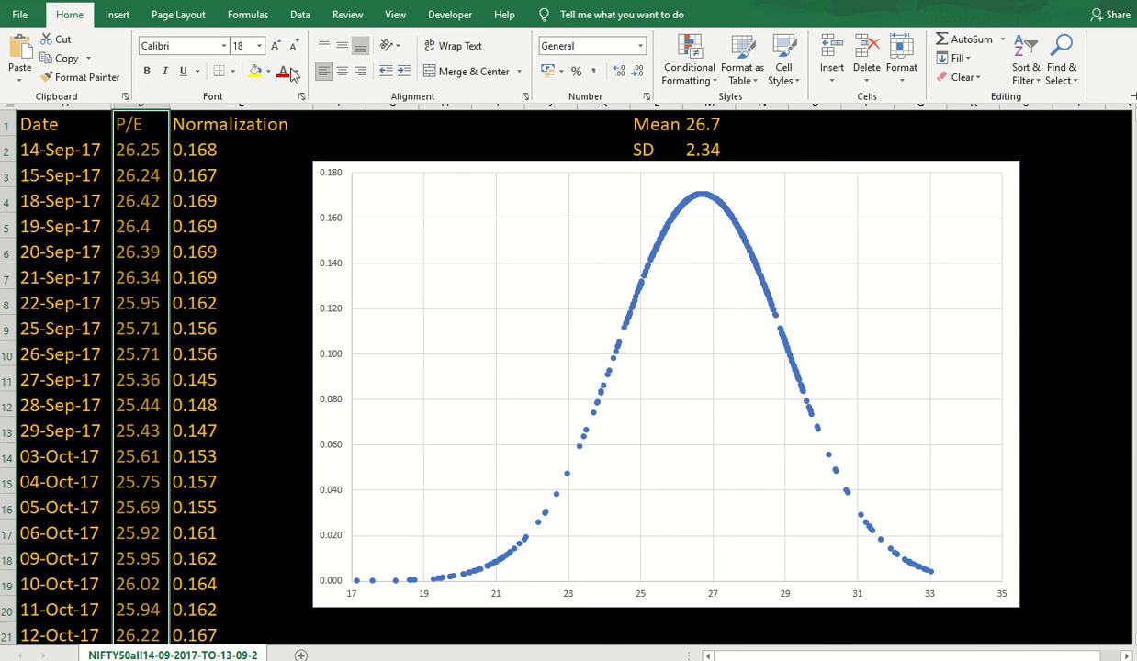
{"action": "left_click", "coordinate": [117, 15]}
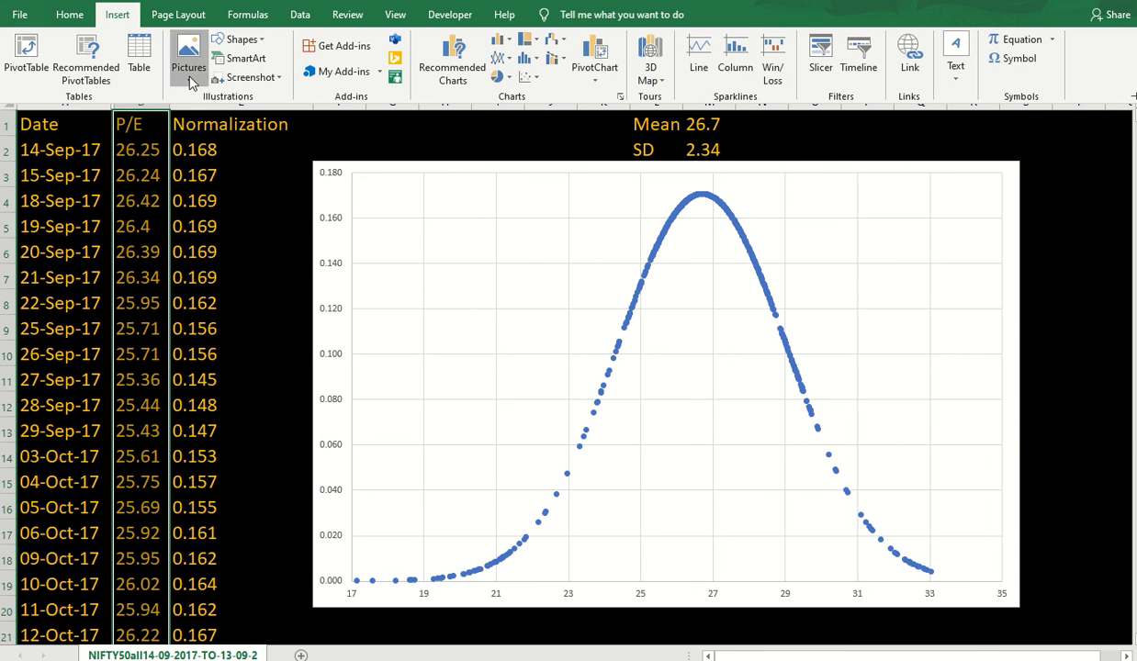
{"action": "left_click", "coordinate": [191, 83]}
{"action": "left_click", "coordinate": [243, 40]}
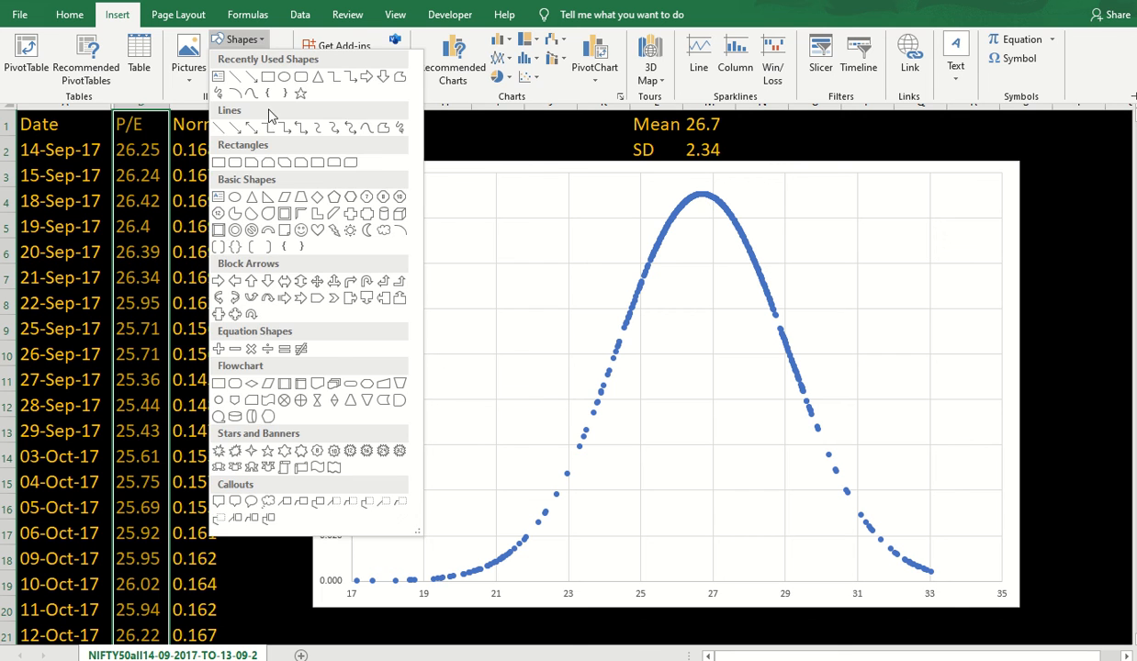
{"action": "left_click", "coordinate": [274, 77]}
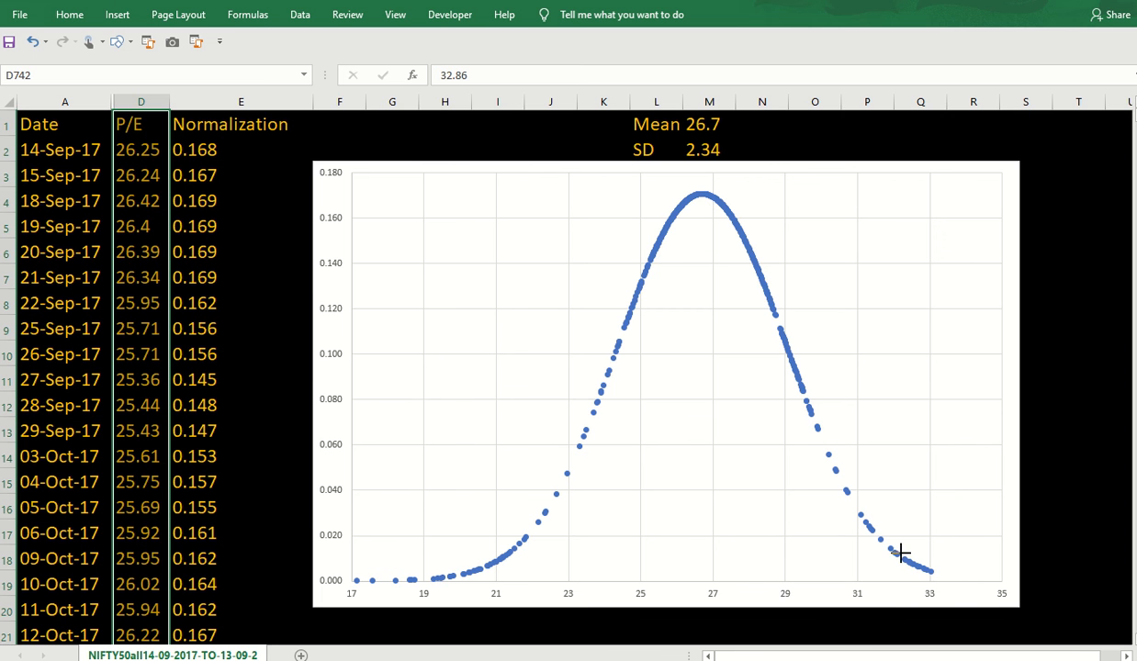
{"action": "left_click_drag", "start_coordinate": [901, 552], "coordinate": [955, 602]}
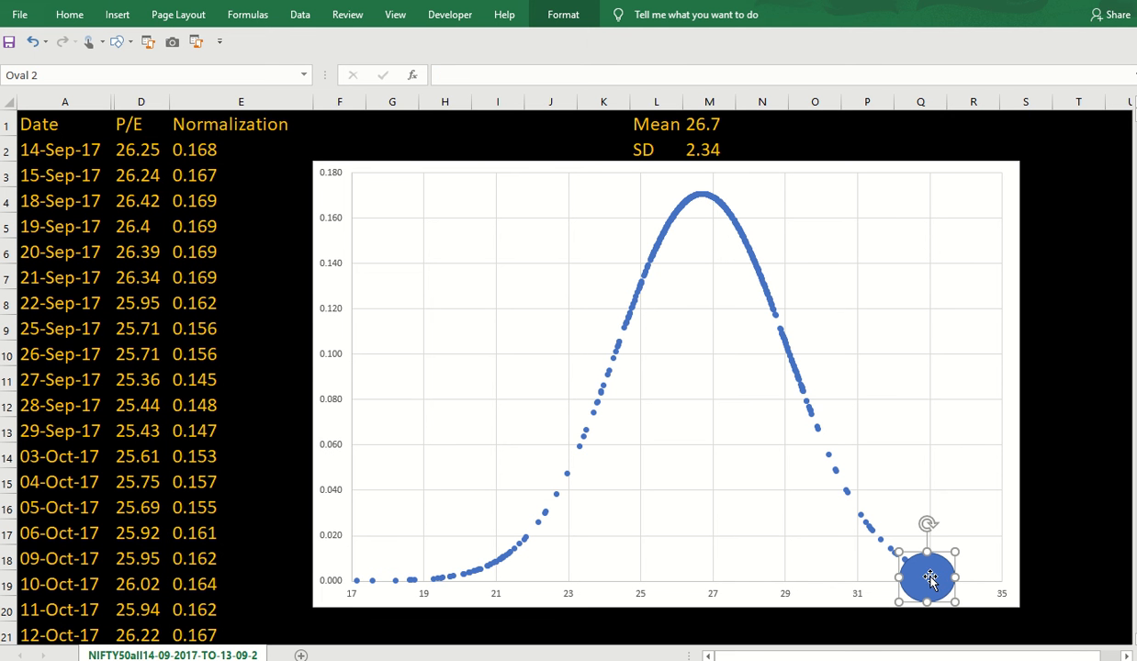
Set the oval's shape fill to No Fill, leaving only its outline.
{"action": "left_click", "coordinate": [559, 22]}
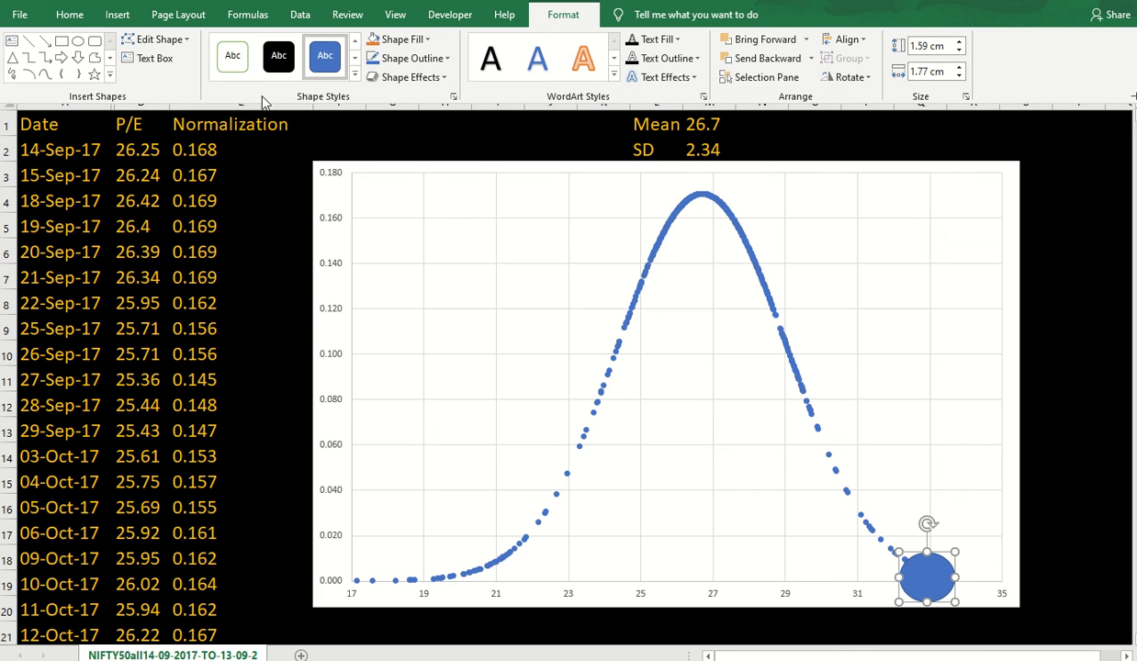
{"action": "left_click", "coordinate": [401, 40]}
{"action": "left_click", "coordinate": [404, 205]}
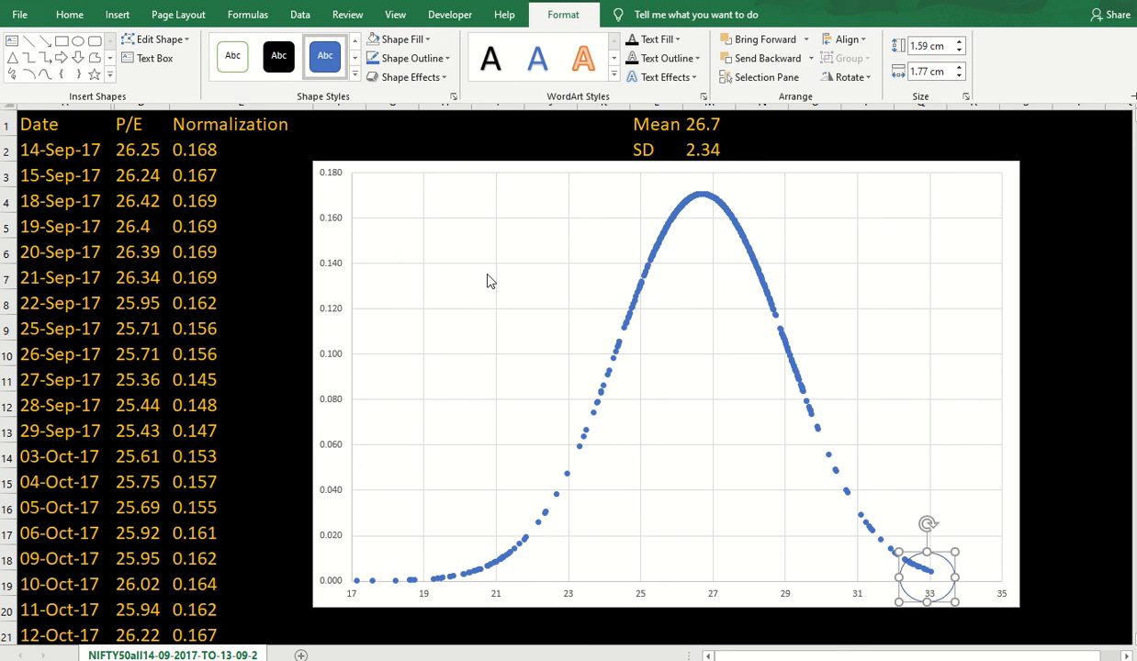
{"action": "key", "text": "ctrl+F1"}
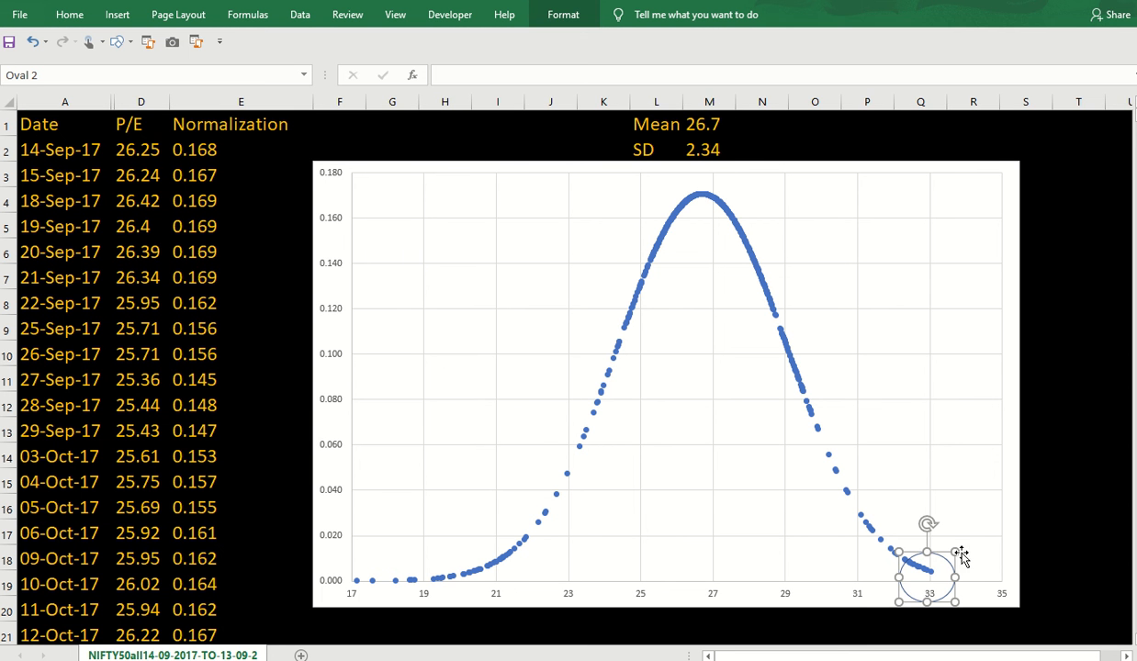
{"action": "left_click", "coordinate": [1011, 512]}
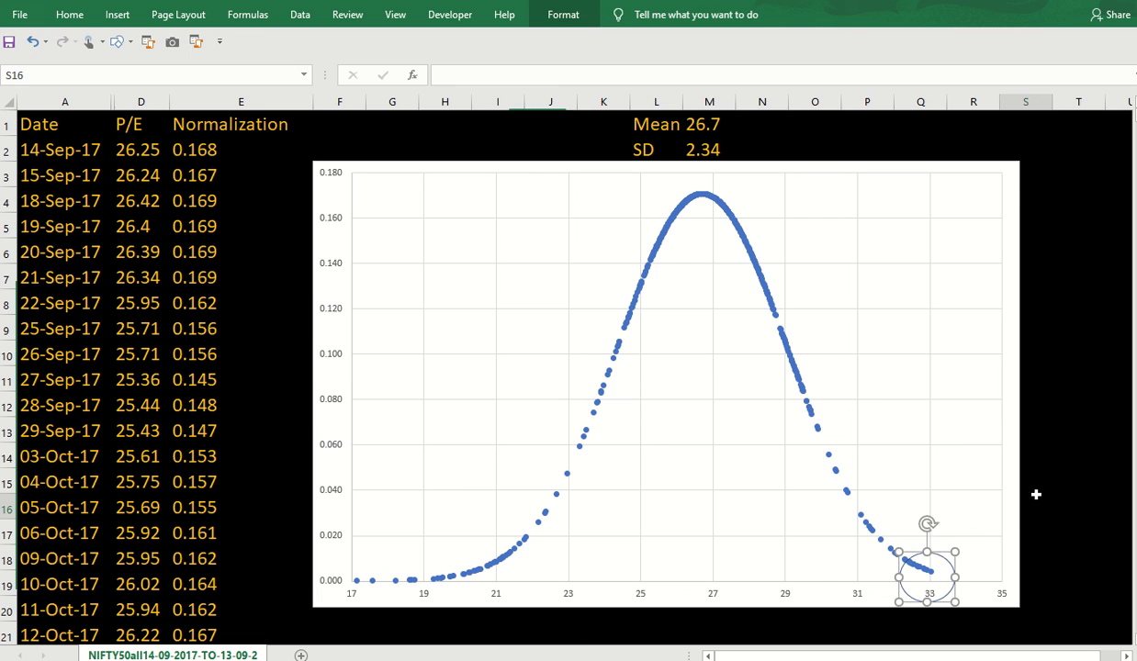
{"action": "left_click", "coordinate": [941, 562]}
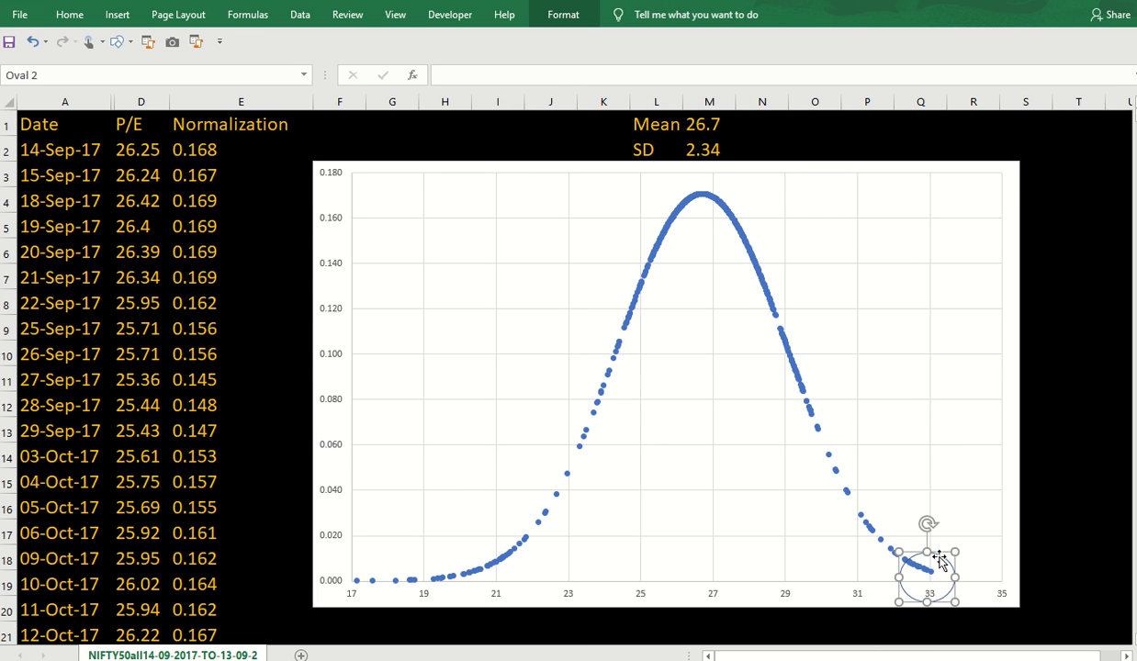